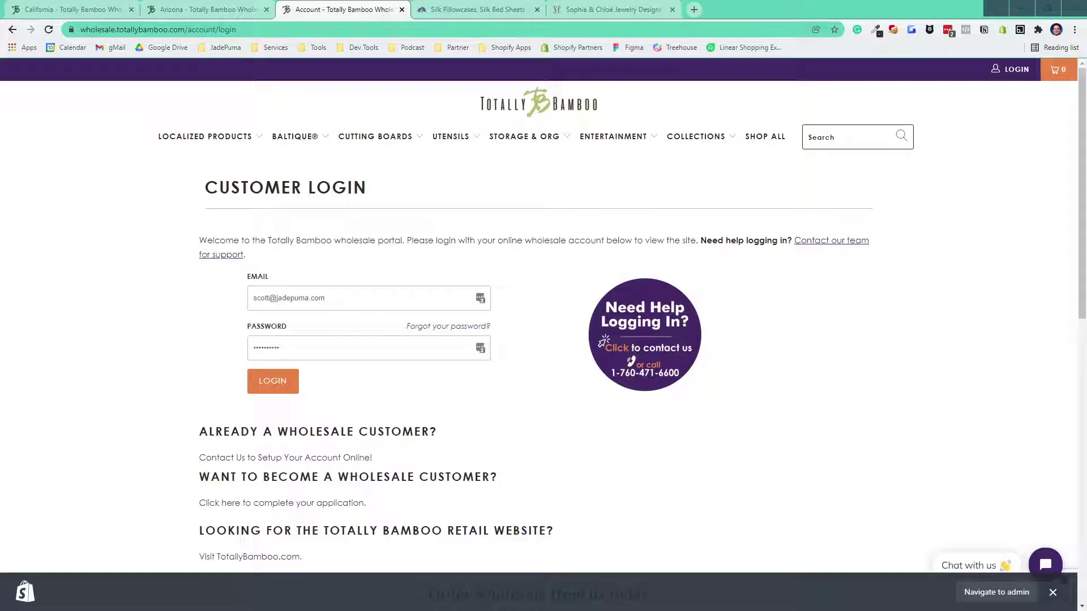
Follow a product category link to the customer login page with saved credentials autofilled
{"action": "left_click", "coordinate": [513, 141]}
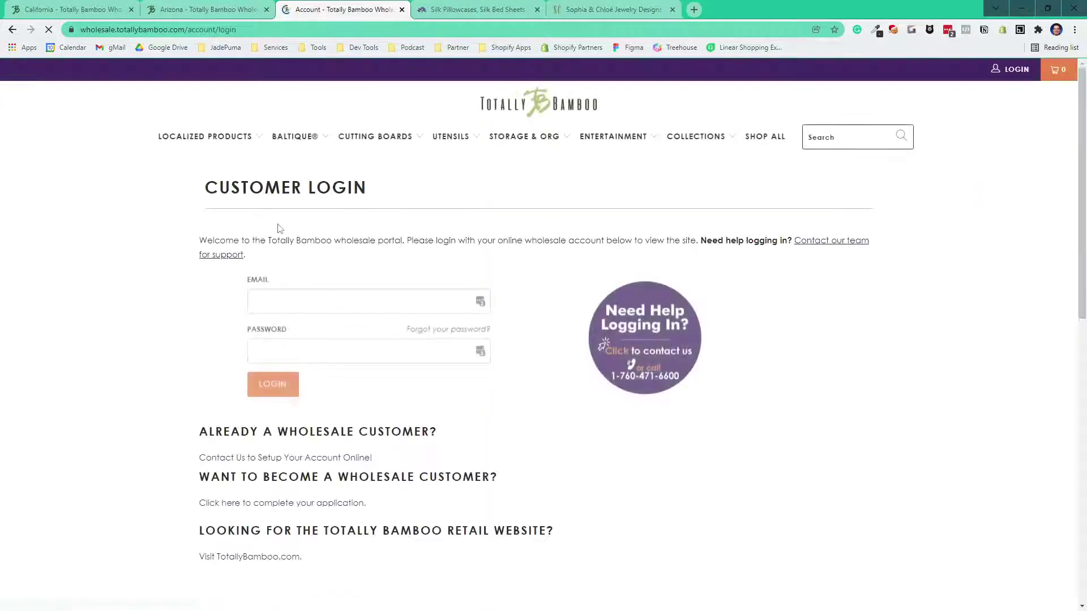
Log in to the wholesale account and return via the Totally Bamboo logo to the homepage
{"action": "left_click", "coordinate": [272, 380]}
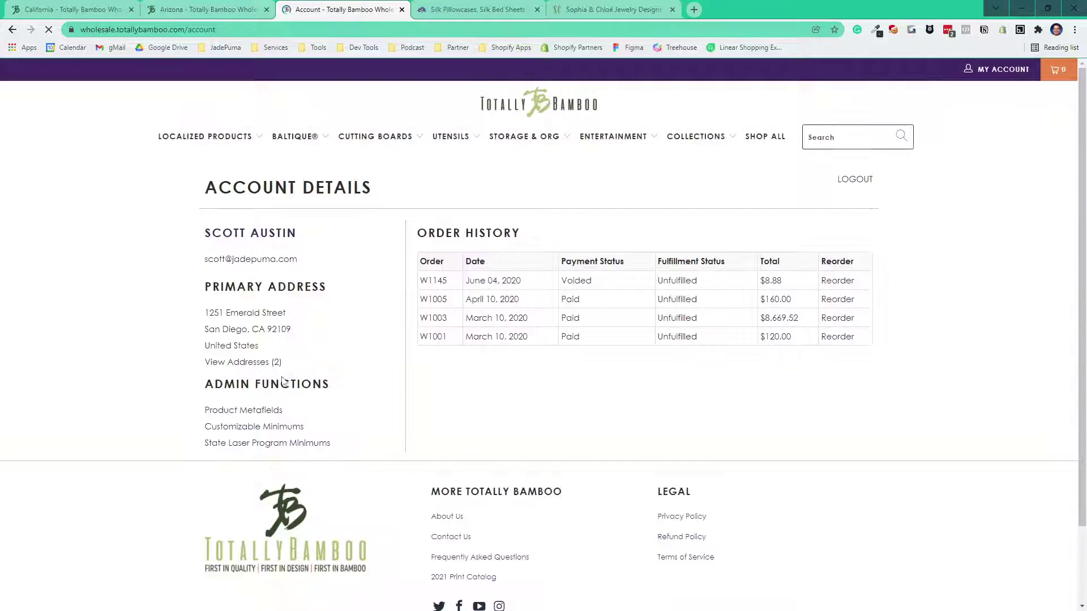
{"action": "left_click", "coordinate": [549, 123]}
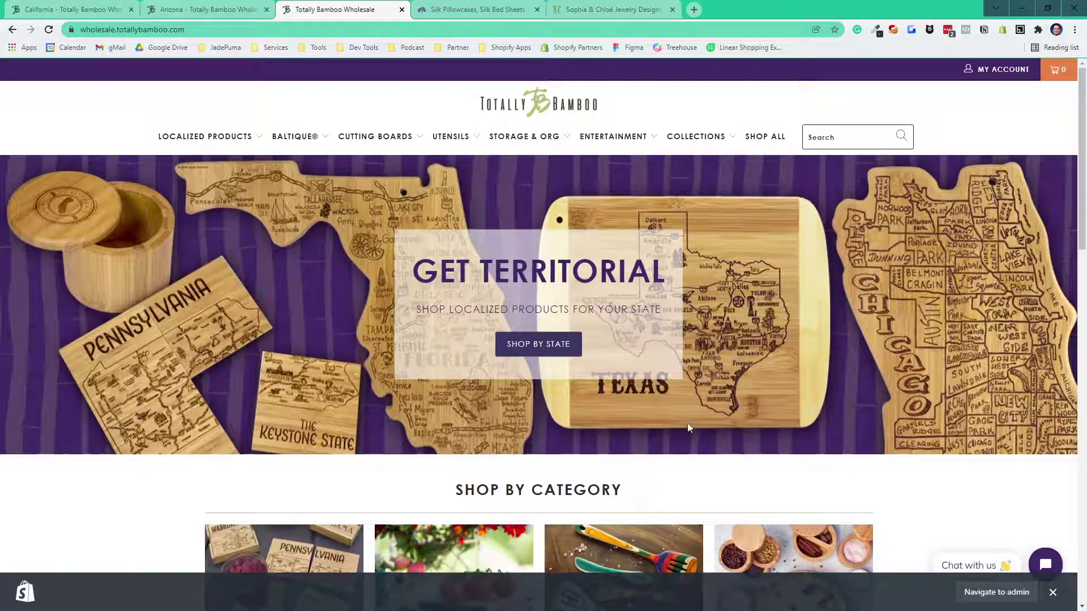
{"action": "scroll", "coordinate": [642, 490], "scroll_direction": "down", "scroll_amount": 8}
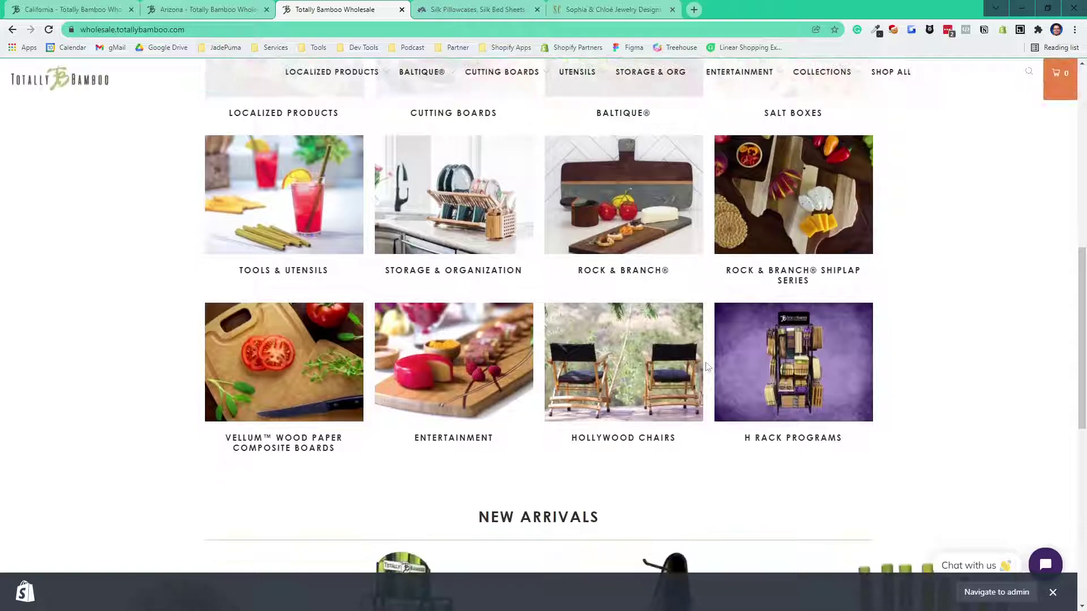
{"action": "scroll", "coordinate": [689, 382], "scroll_direction": "down", "scroll_amount": 4}
{"action": "scroll", "coordinate": [689, 382], "scroll_direction": "down", "scroll_amount": 5}
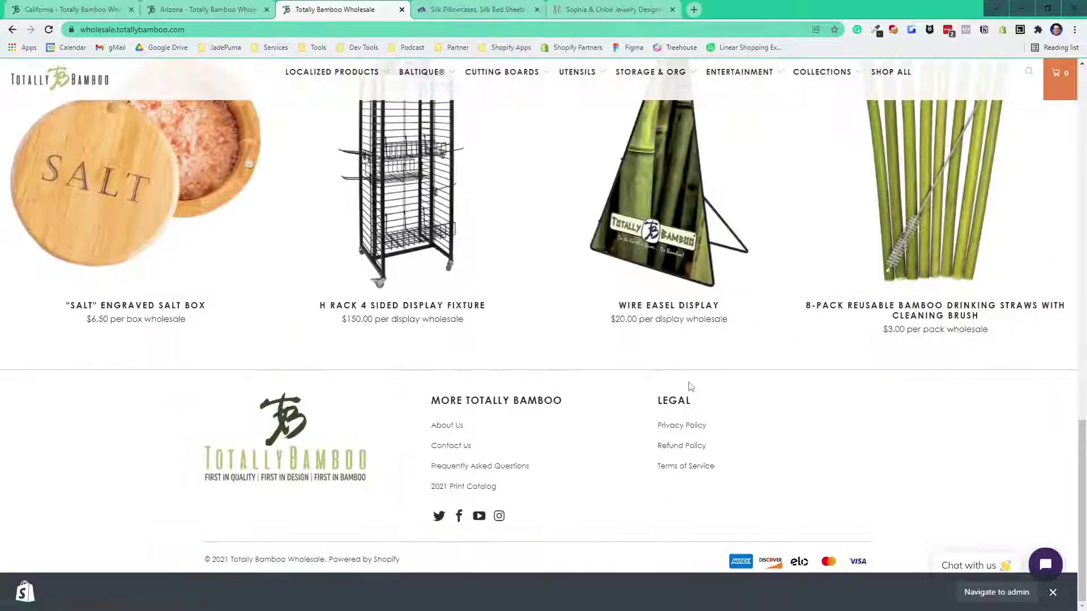
{"action": "scroll", "coordinate": [689, 386], "scroll_direction": "up", "scroll_amount": 15}
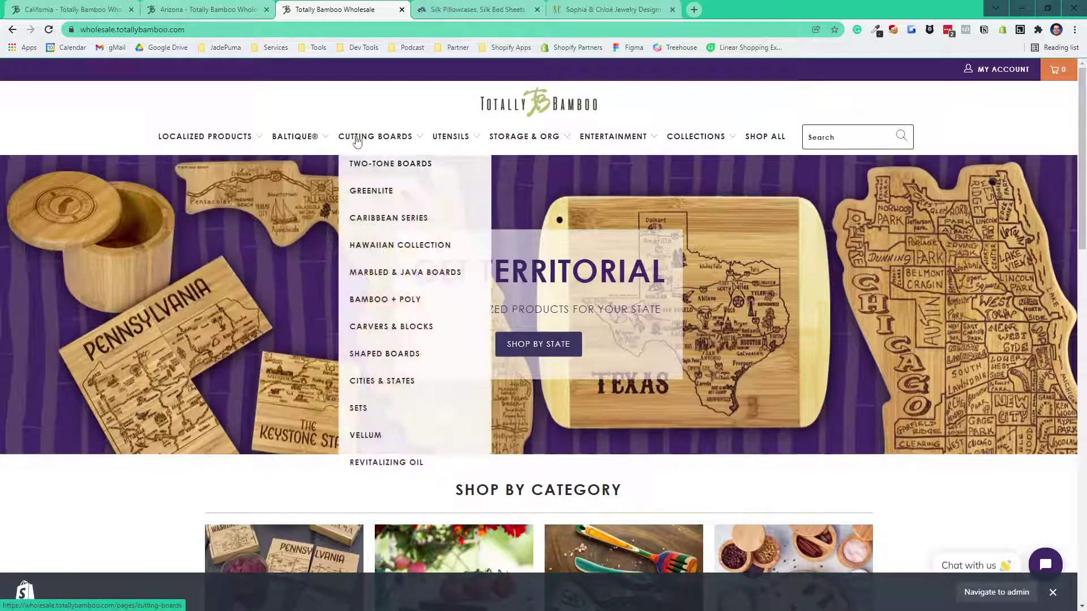
Go from the Cutting Boards category to the Hawaiian Collection's three-board price table
{"action": "left_click", "coordinate": [374, 137]}
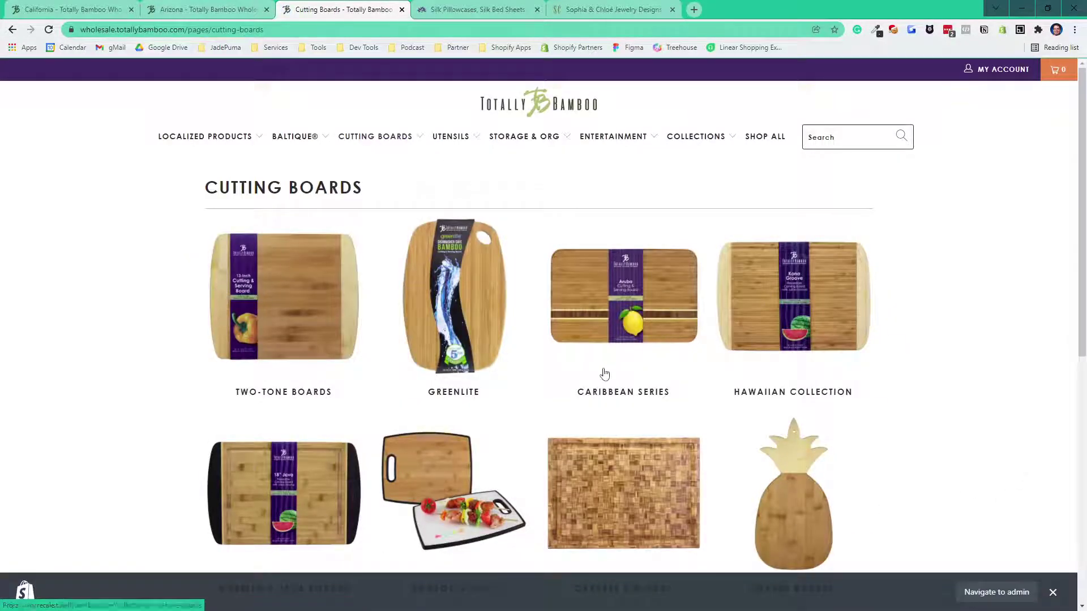
{"action": "scroll", "coordinate": [602, 369], "scroll_direction": "down", "scroll_amount": 3}
{"action": "scroll", "coordinate": [713, 400], "scroll_direction": "up", "scroll_amount": 3}
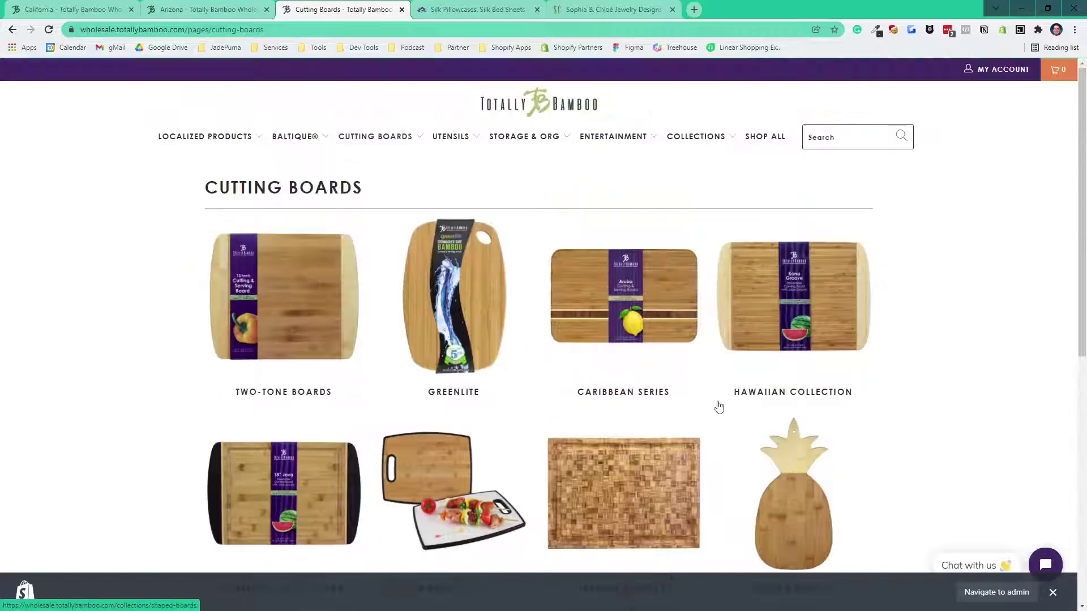
{"action": "left_click", "coordinate": [820, 300]}
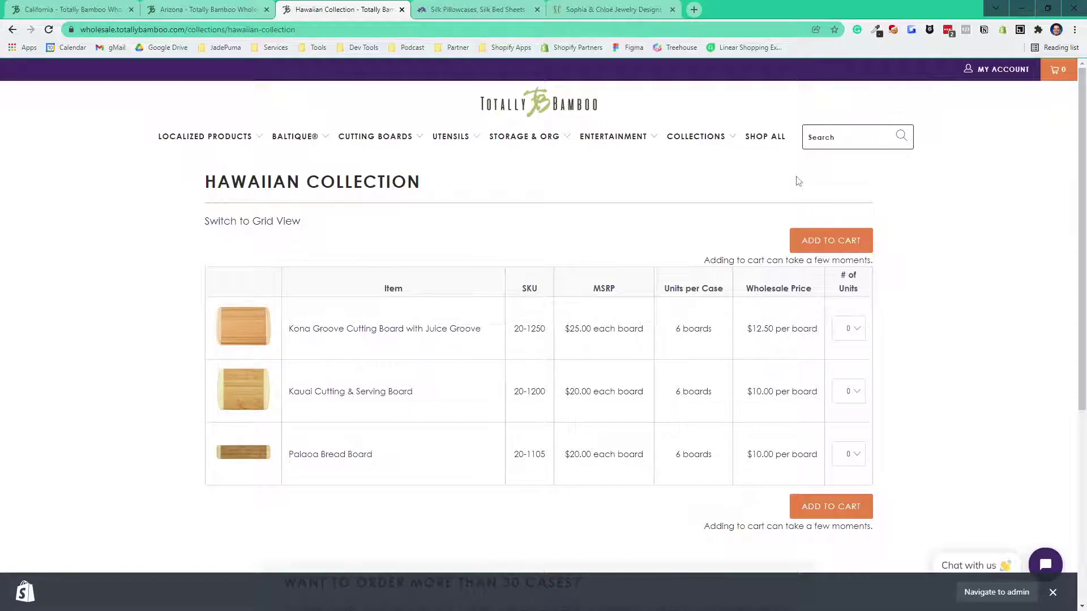
Check the Kona Groove and Kauai quantity choices at zero, then go to Entertainment > Serving
{"action": "left_click", "coordinate": [697, 330]}
{"action": "left_click", "coordinate": [778, 331]}
{"action": "left_click", "coordinate": [860, 333]}
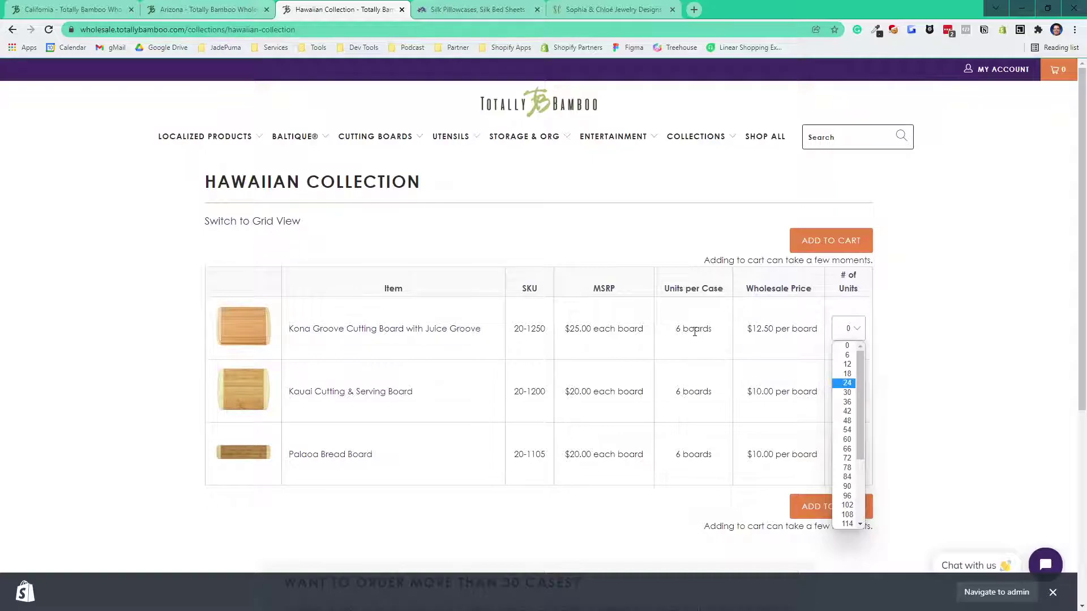
{"action": "left_click", "coordinate": [845, 347]}
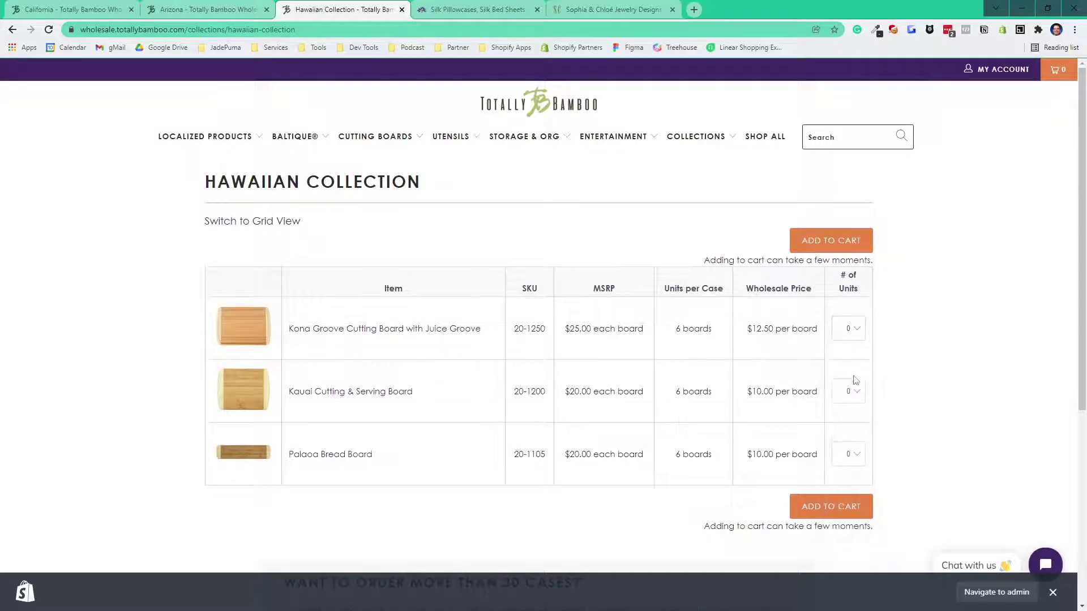
{"action": "left_click", "coordinate": [853, 392]}
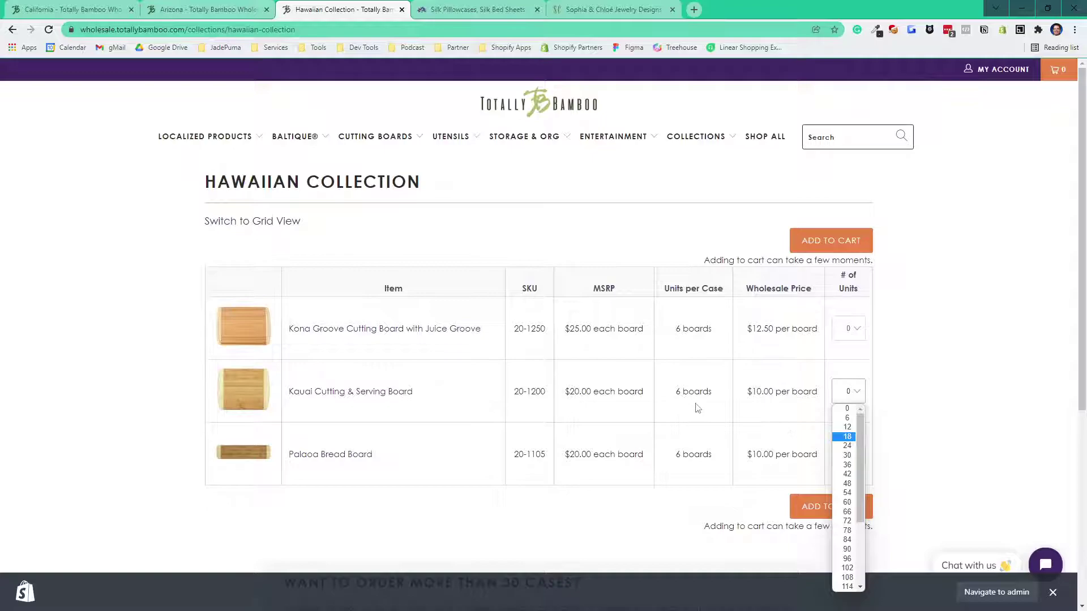
{"action": "left_click", "coordinate": [984, 448]}
{"action": "mouse_move", "coordinate": [613, 136]}
{"action": "left_click", "coordinate": [609, 189]}
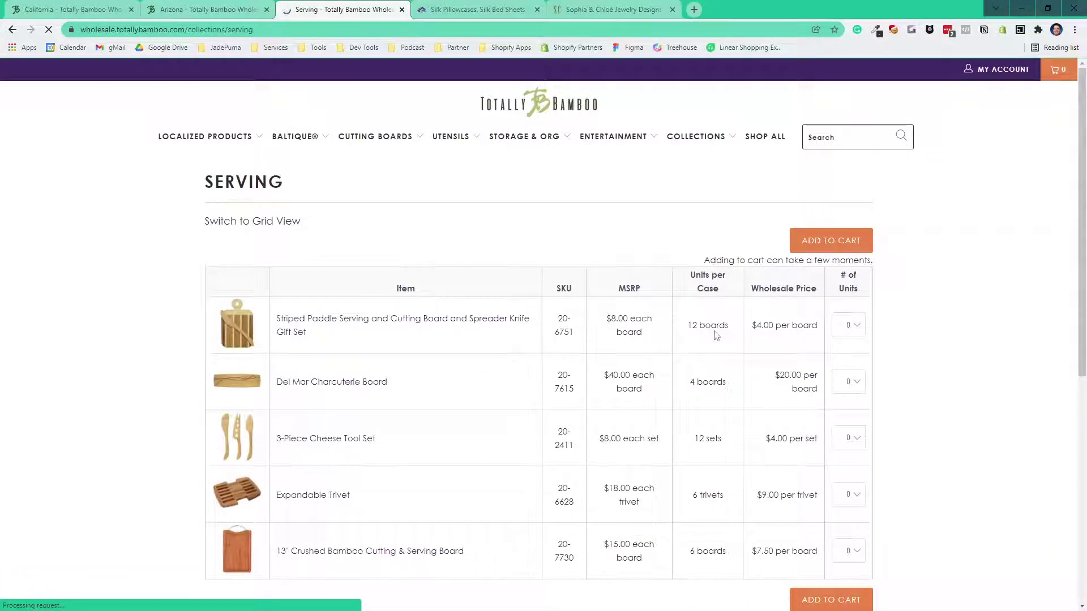
Preview the Striped Paddle set and Del Mar board quantity choices, leaving both at zero
{"action": "left_click", "coordinate": [857, 326]}
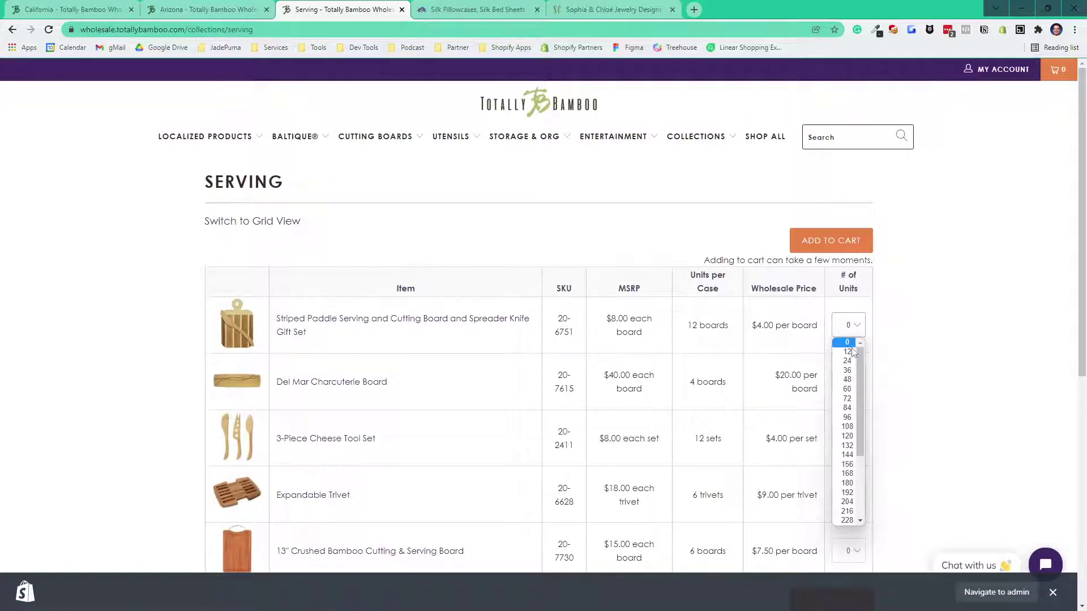
{"action": "left_click", "coordinate": [954, 372]}
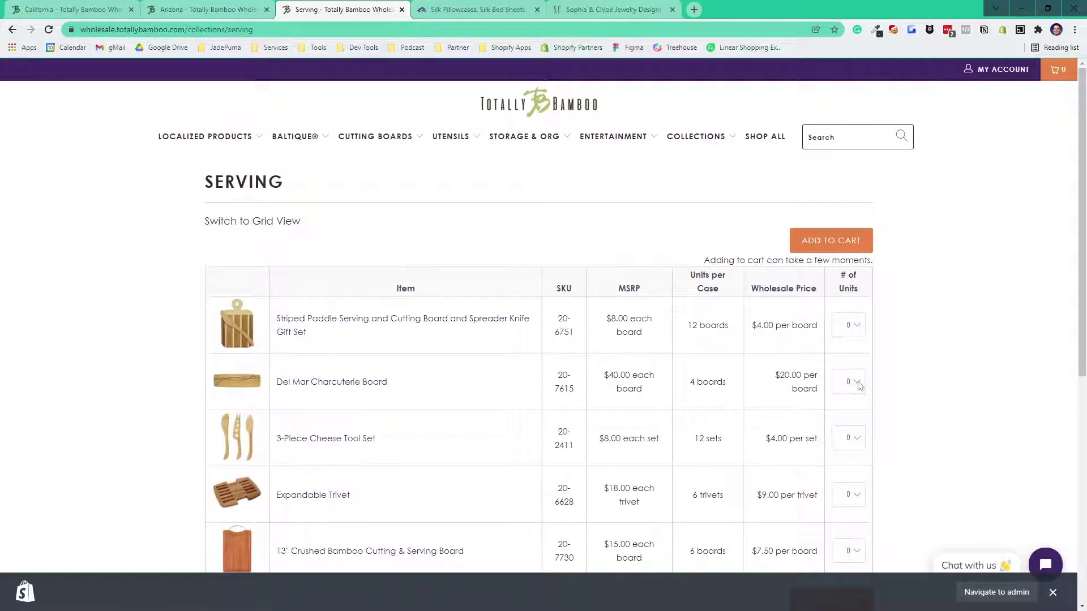
{"action": "left_click", "coordinate": [856, 384]}
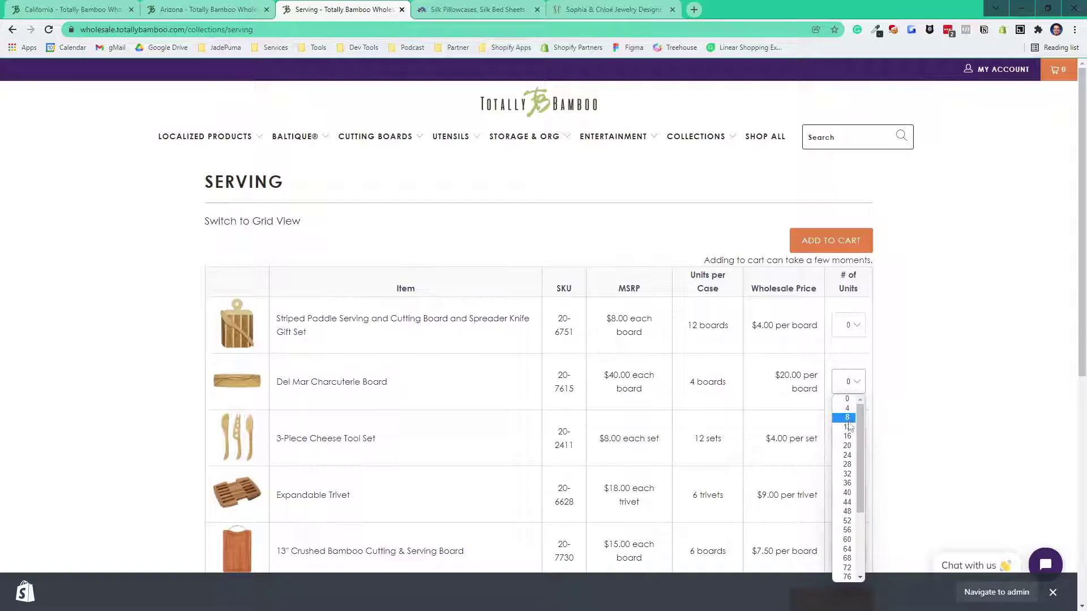
{"action": "left_click", "coordinate": [897, 376]}
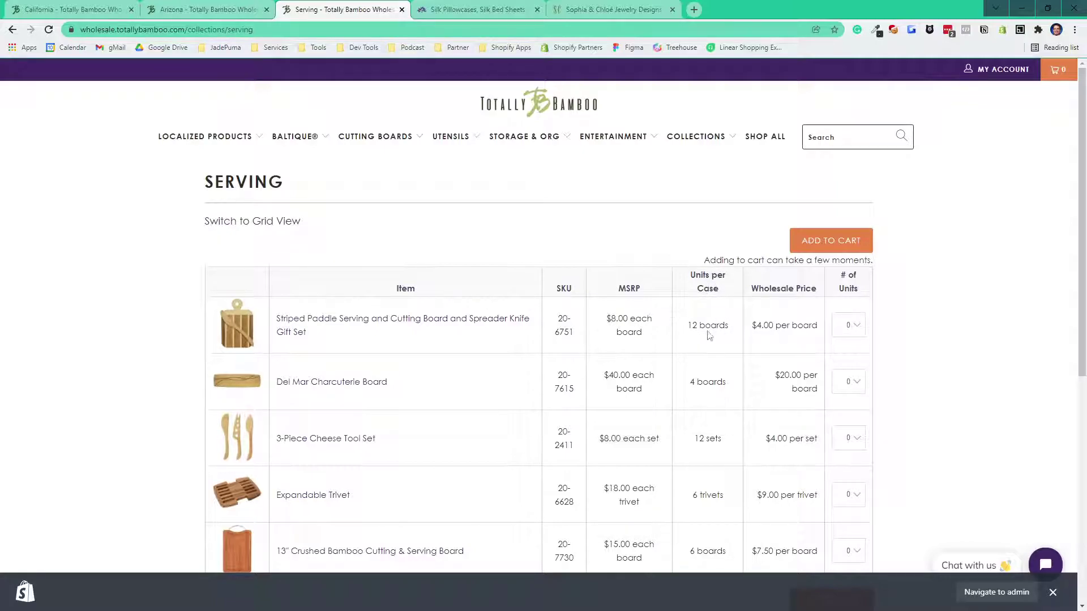
Choose 36 Striped Paddle sets and 36 Del Mar Charcuterie Boards and add them to the cart
{"action": "left_click", "coordinate": [852, 325]}
{"action": "left_click", "coordinate": [848, 372]}
{"action": "left_click", "coordinate": [853, 380]}
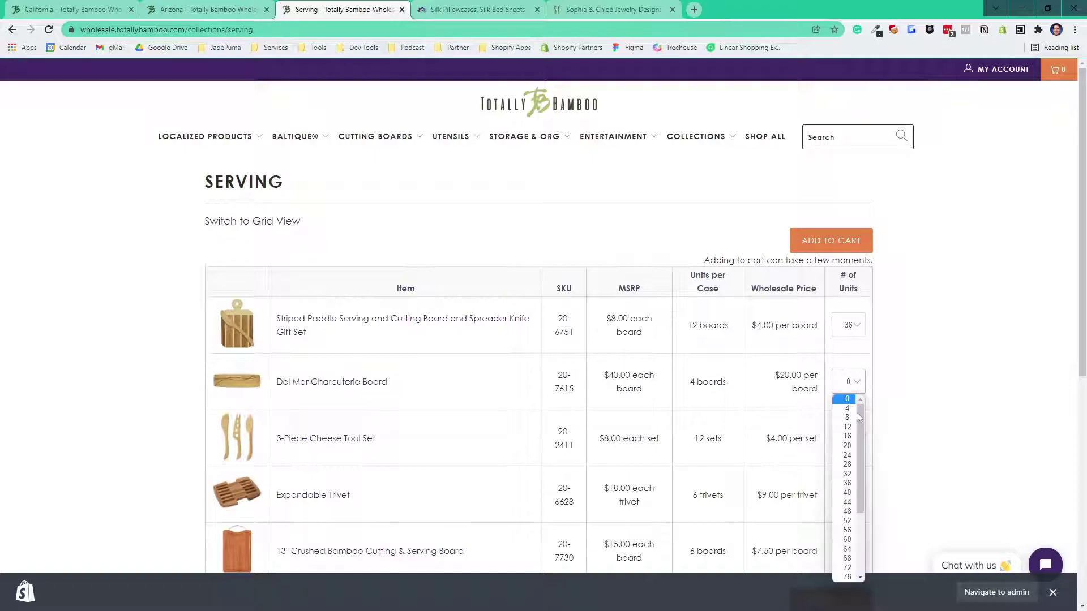
{"action": "left_click", "coordinate": [848, 483]}
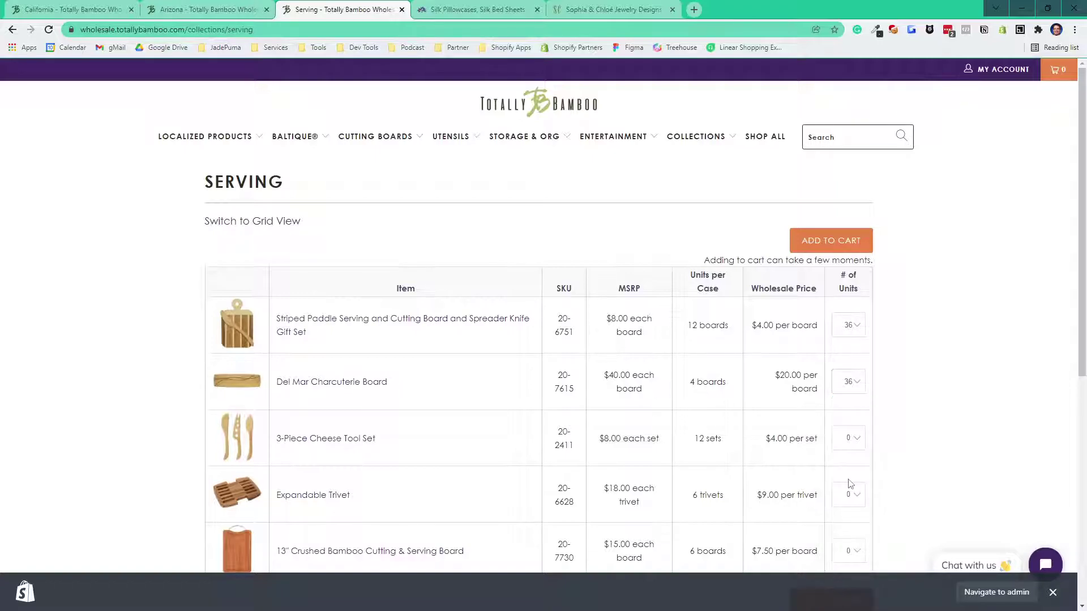
{"action": "left_click", "coordinate": [831, 240]}
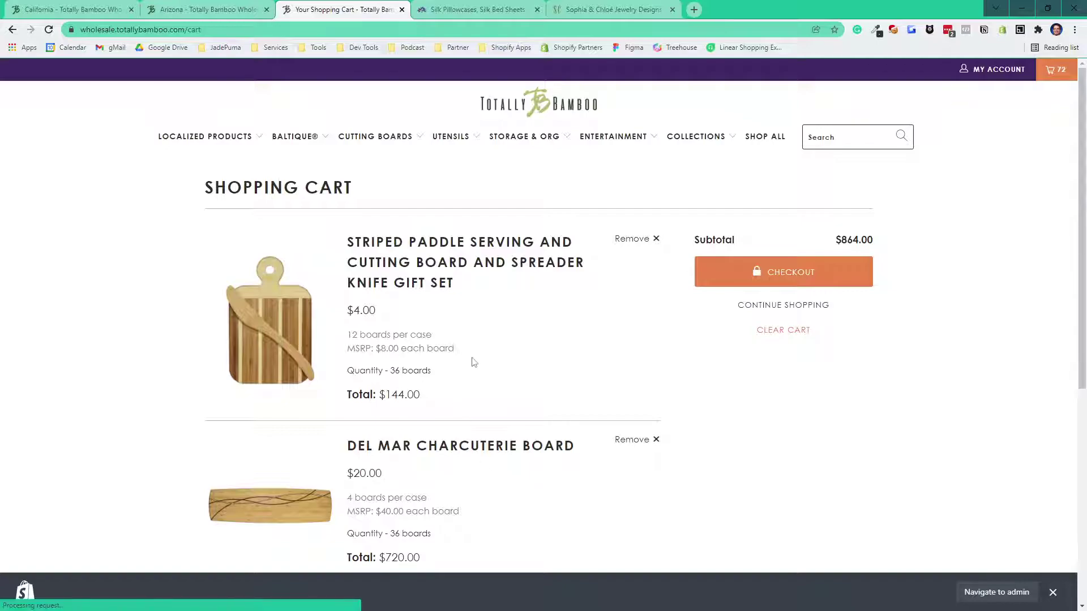
{"action": "scroll", "coordinate": [473, 362], "scroll_direction": "down", "scroll_amount": 1}
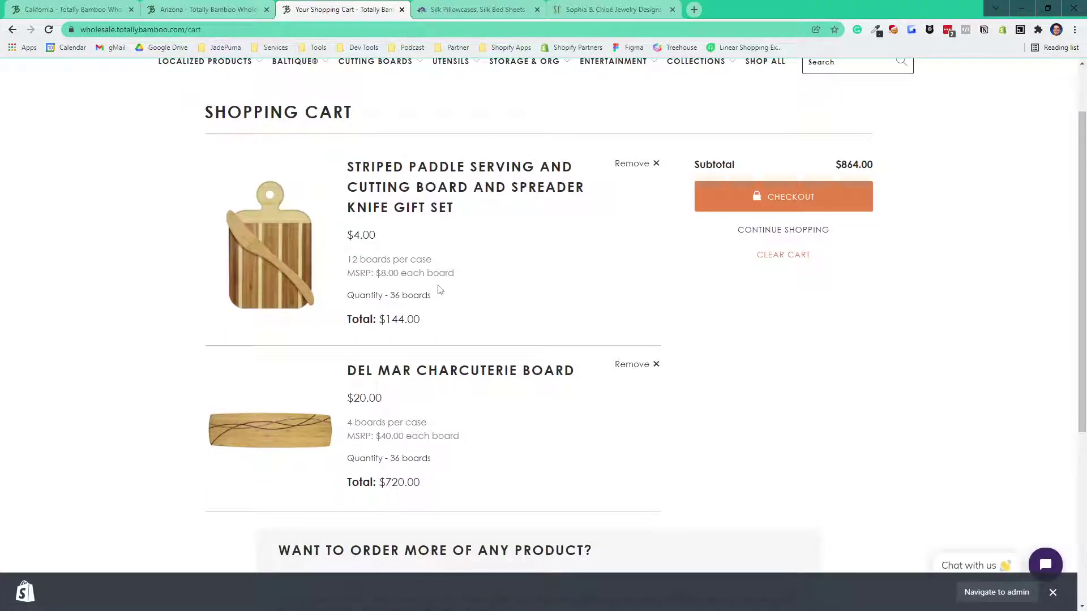
{"action": "scroll", "coordinate": [439, 289], "scroll_direction": "up", "scroll_amount": 1}
{"action": "scroll", "coordinate": [441, 280], "scroll_direction": "down", "scroll_amount": 1}
{"action": "scroll", "coordinate": [445, 273], "scroll_direction": "down", "scroll_amount": 1}
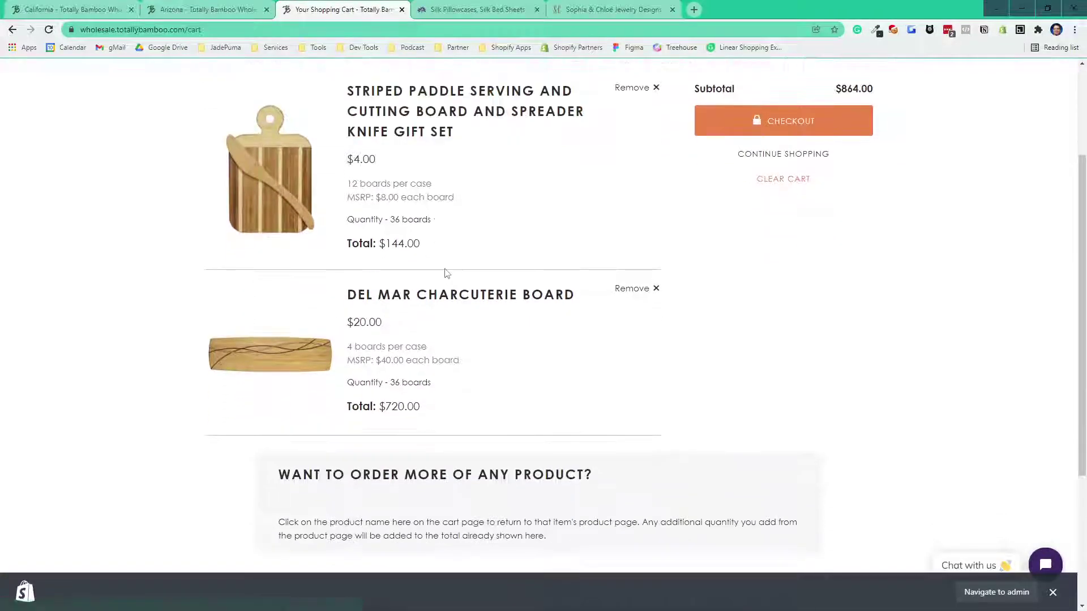
{"action": "left_click_drag", "start_coordinate": [431, 221], "coordinate": [345, 222]}
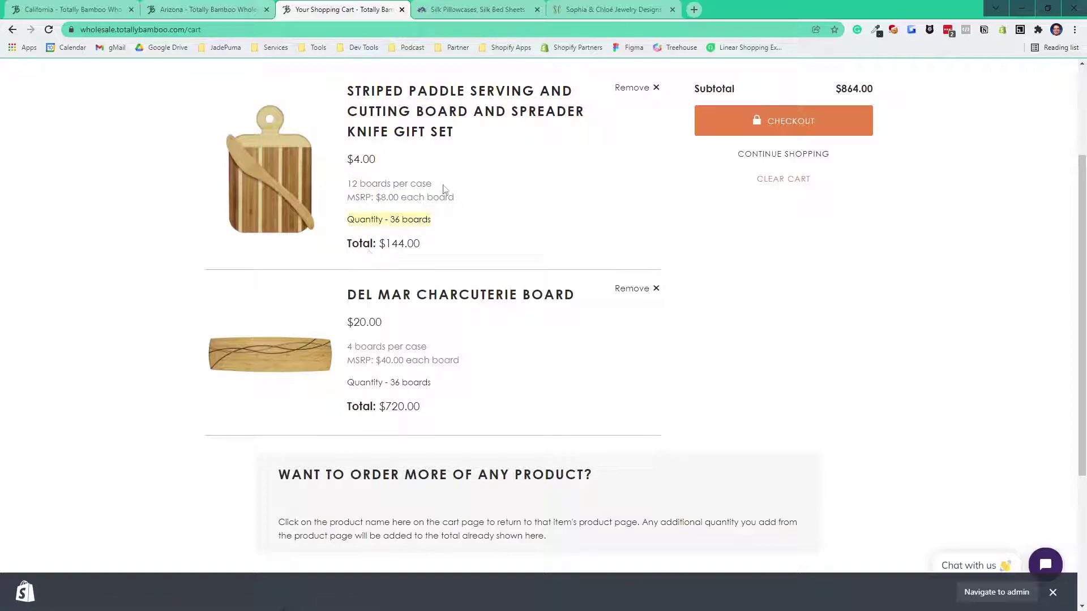
{"action": "mouse_move", "coordinate": [433, 184]}
{"action": "left_mouse_down"}
{"action": "mouse_move", "coordinate": [352, 186]}
{"action": "mouse_move", "coordinate": [346, 160]}
{"action": "left_mouse_up"}
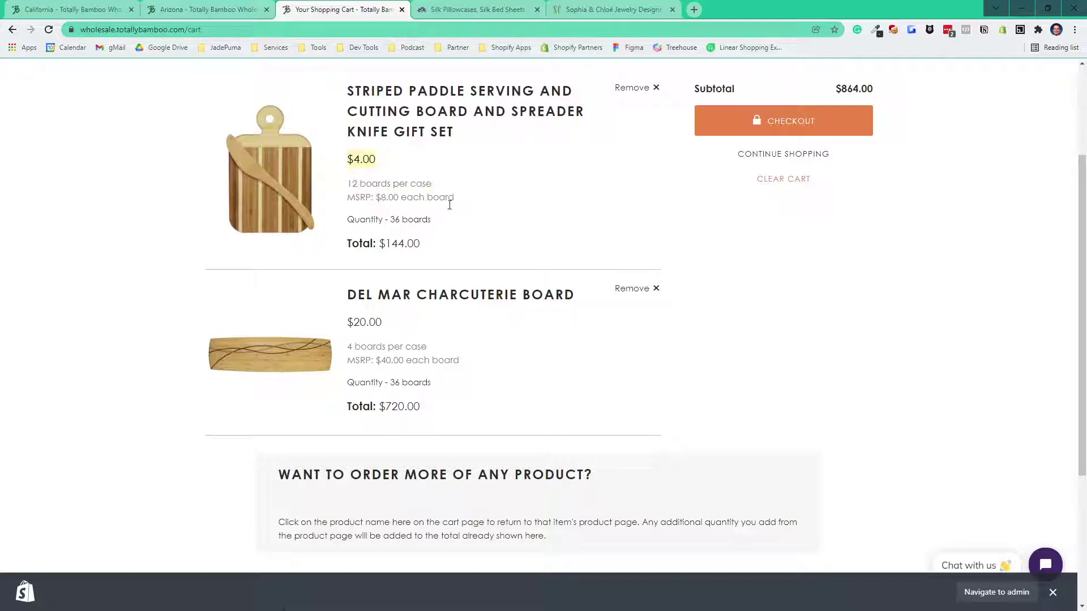
{"action": "left_click_drag", "start_coordinate": [463, 200], "coordinate": [356, 200]}
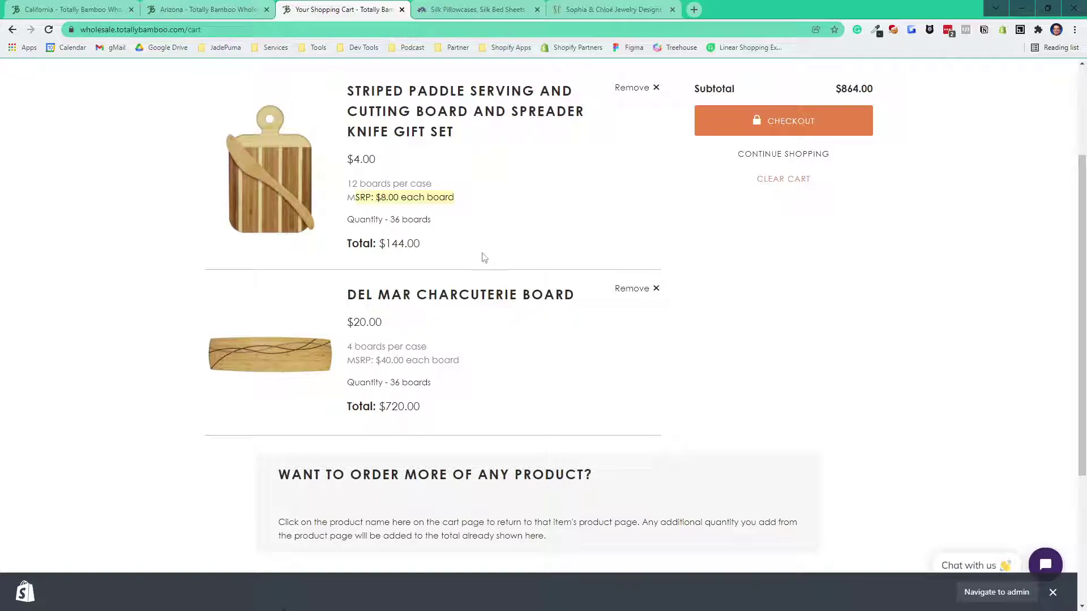
{"action": "scroll", "coordinate": [483, 257], "scroll_direction": "up", "scroll_amount": 3}
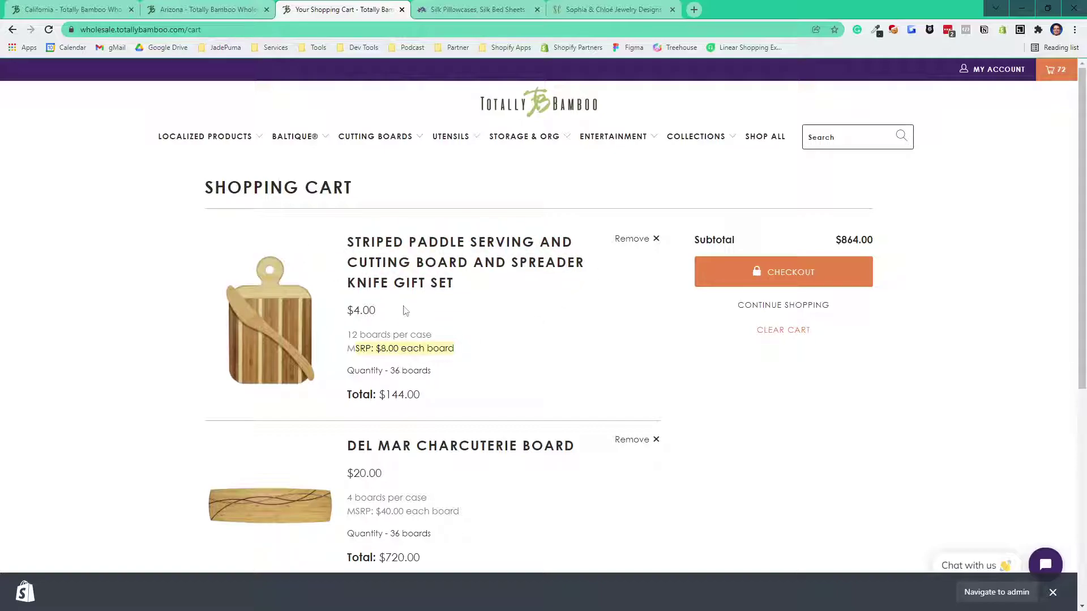
Open the Striped Paddle gift set page and browse its # of Boards choices, keeping 12
{"action": "left_click", "coordinate": [430, 272]}
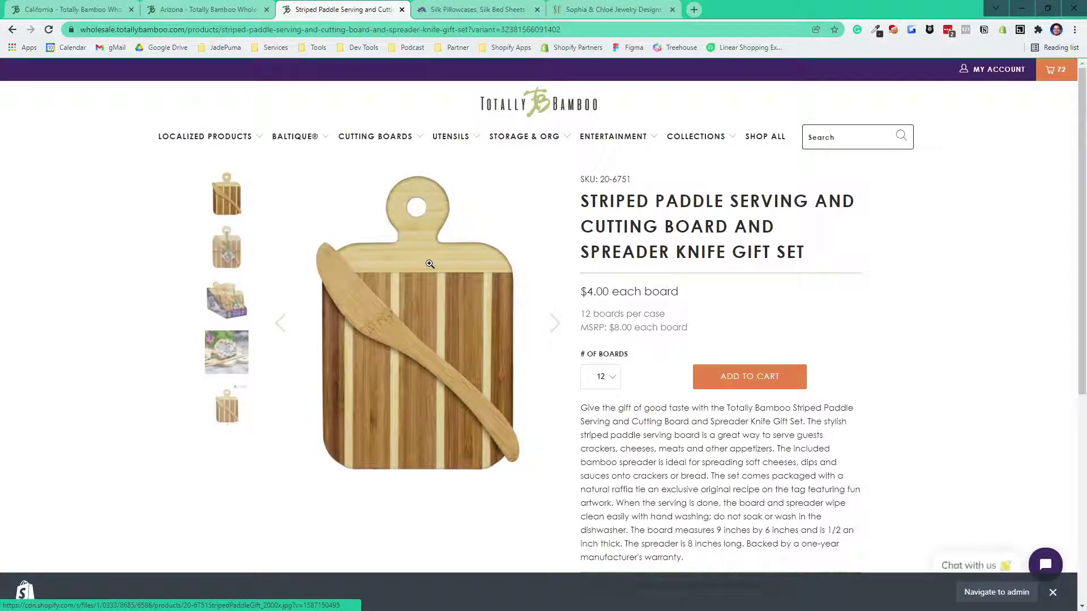
{"action": "left_click", "coordinate": [613, 378]}
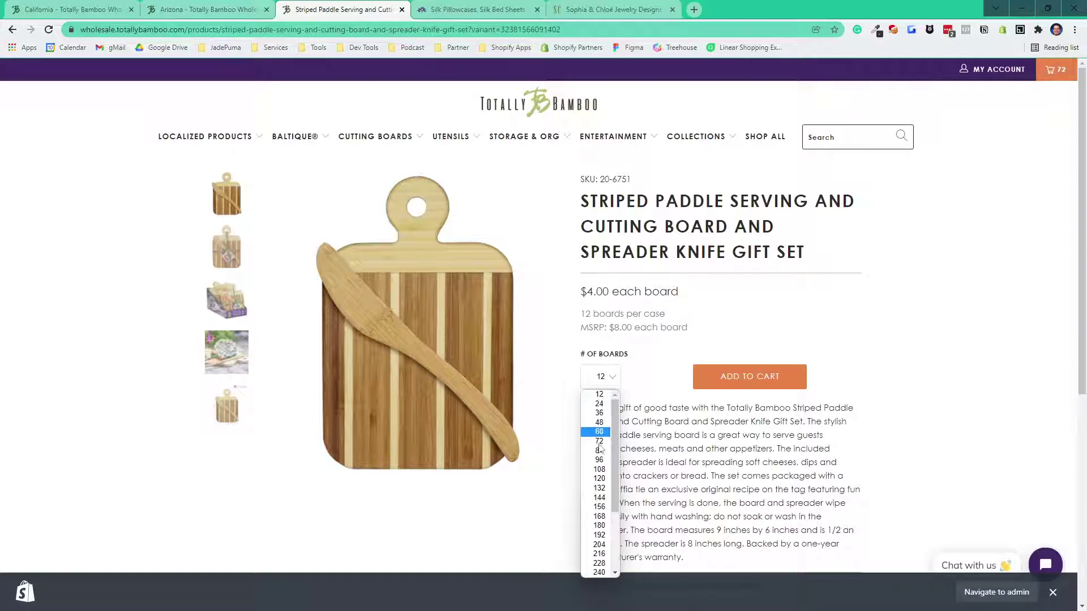
{"action": "scroll", "coordinate": [600, 518], "scroll_direction": "down", "scroll_amount": 3}
{"action": "scroll", "coordinate": [601, 459], "scroll_direction": "up", "scroll_amount": 3}
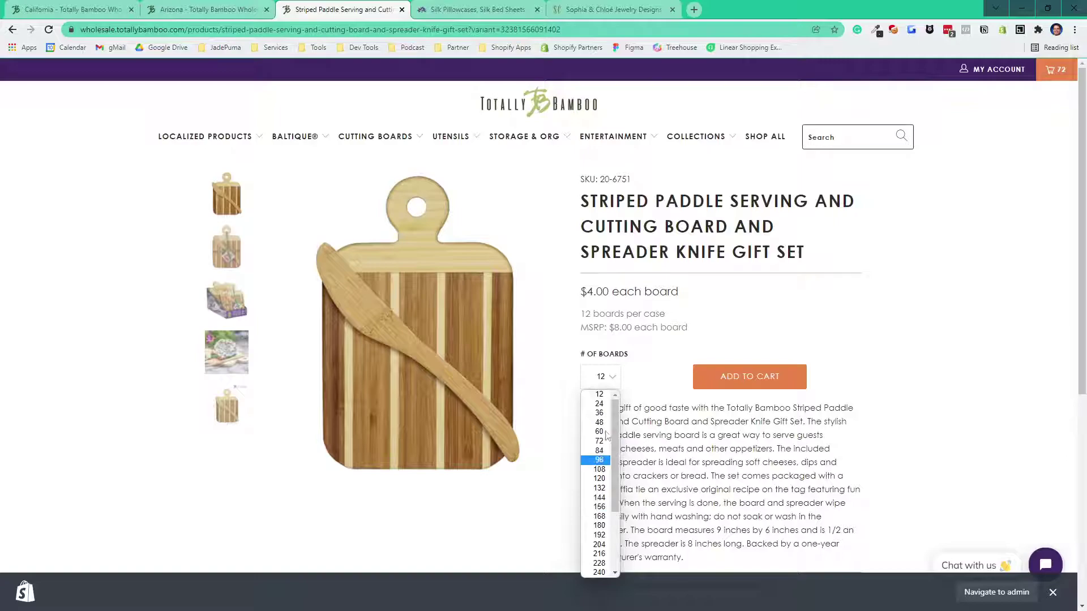
{"action": "left_click", "coordinate": [612, 378]}
{"action": "scroll", "coordinate": [614, 378], "scroll_direction": "down", "scroll_amount": 2}
{"action": "left_click", "coordinate": [611, 226]}
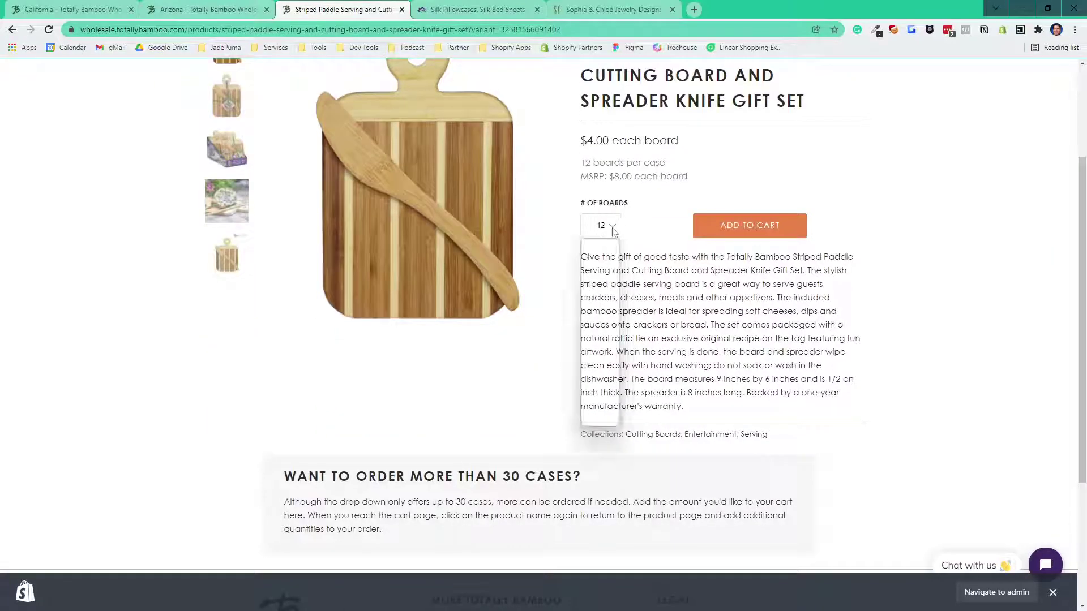
{"action": "scroll", "coordinate": [599, 341], "scroll_direction": "down", "scroll_amount": 5}
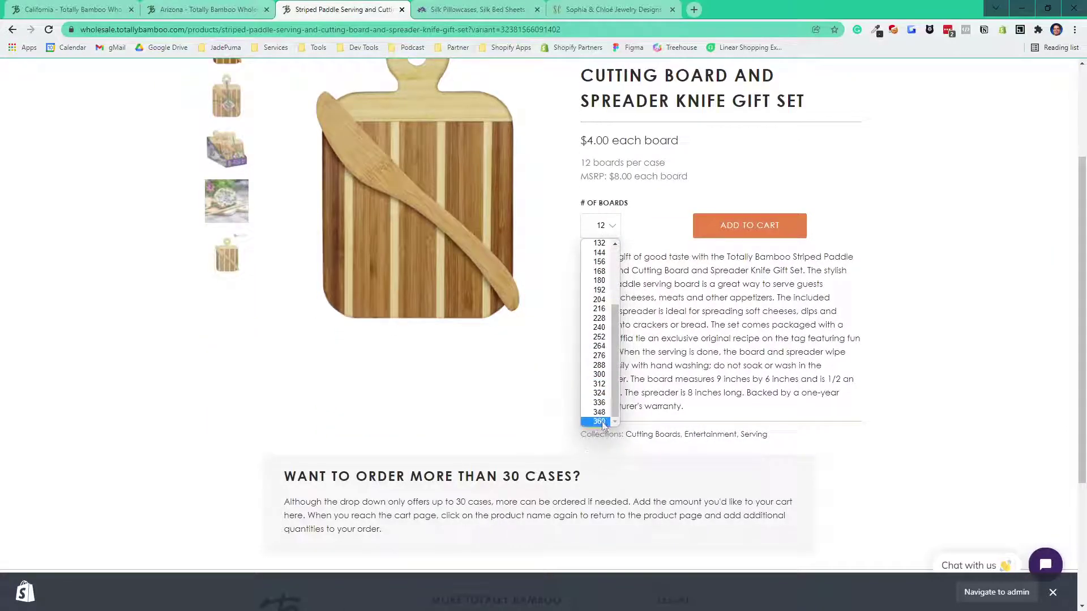
{"action": "scroll", "coordinate": [807, 195], "scroll_direction": "up", "scroll_amount": 5}
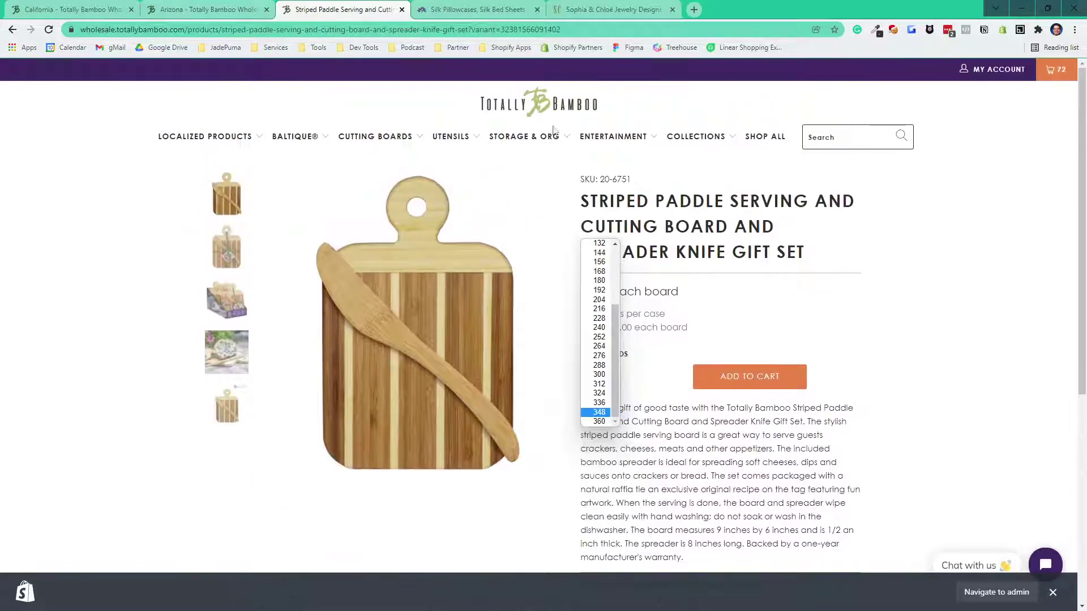
Add 180 TB Home Collapsible Dish Racks from the Dish Racks collection to the cart
{"action": "mouse_move", "coordinate": [524, 137]}
{"action": "left_click", "coordinate": [542, 248]}
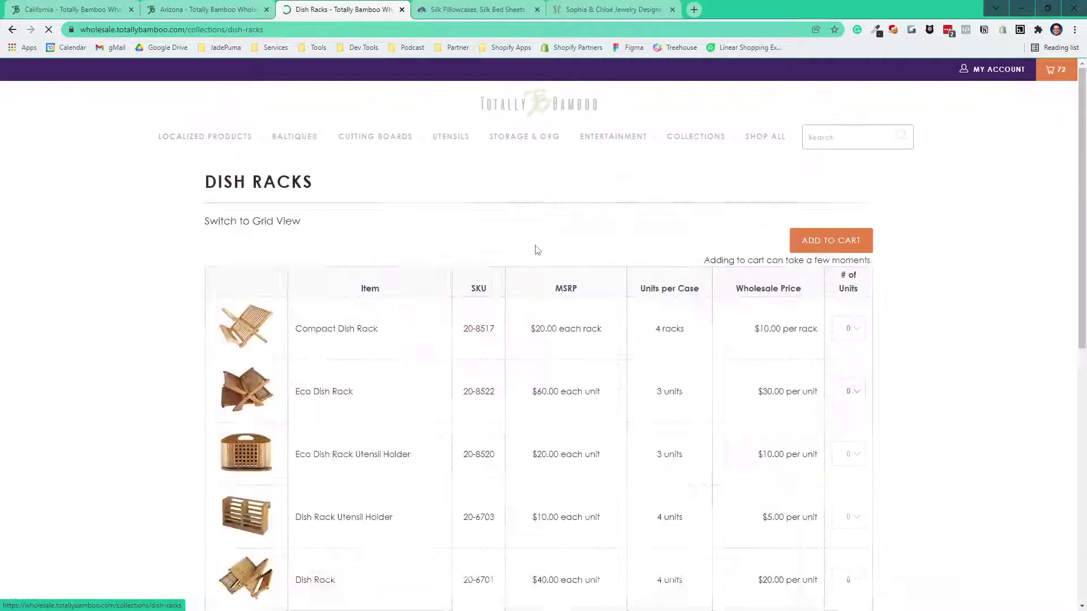
{"action": "scroll", "coordinate": [697, 290], "scroll_direction": "down", "scroll_amount": 10}
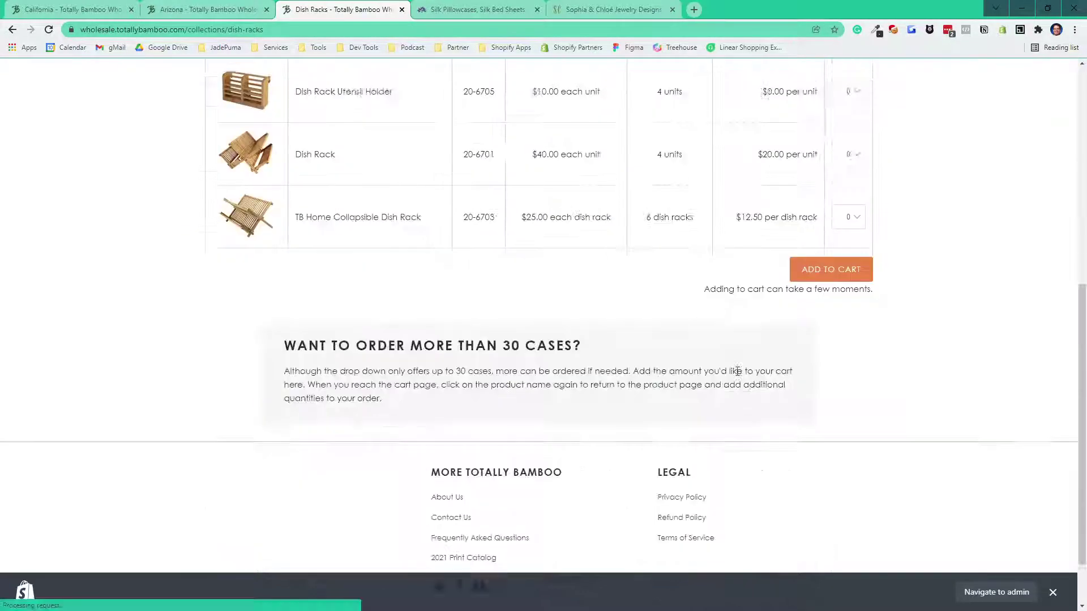
{"action": "left_click_drag", "start_coordinate": [286, 272], "coordinate": [587, 271]}
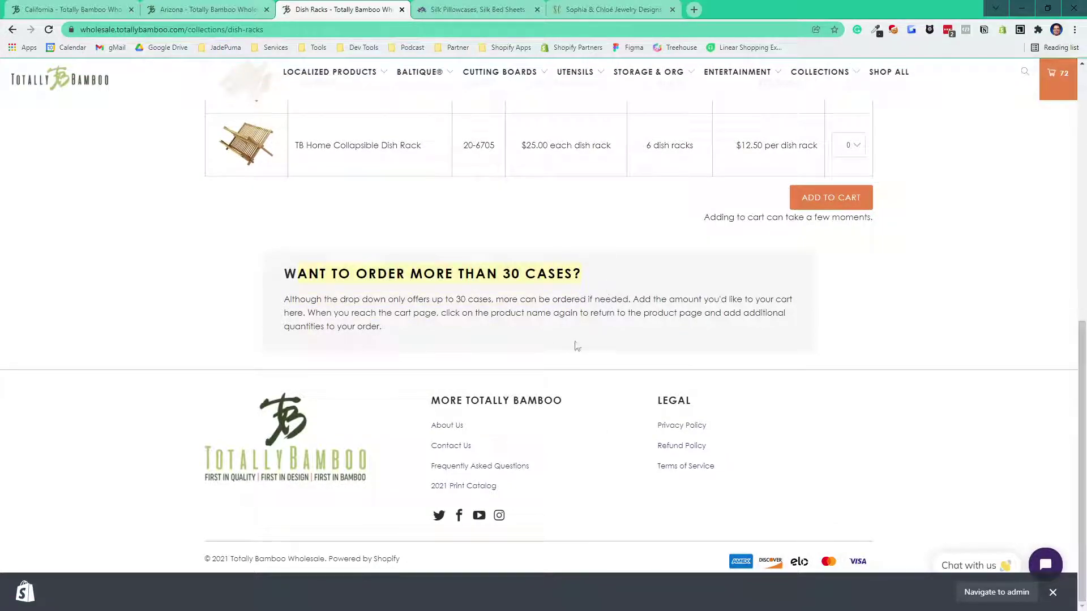
{"action": "left_click", "coordinate": [855, 151]}
{"action": "scroll", "coordinate": [844, 280], "scroll_direction": "down", "scroll_amount": 5}
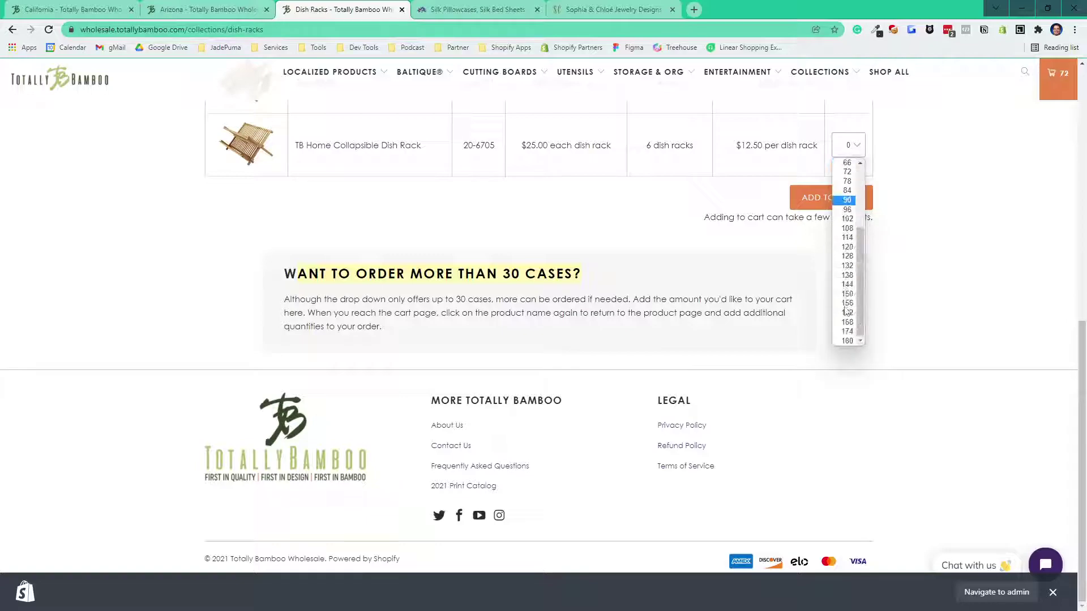
{"action": "left_click", "coordinate": [844, 342]}
{"action": "left_click", "coordinate": [830, 197]}
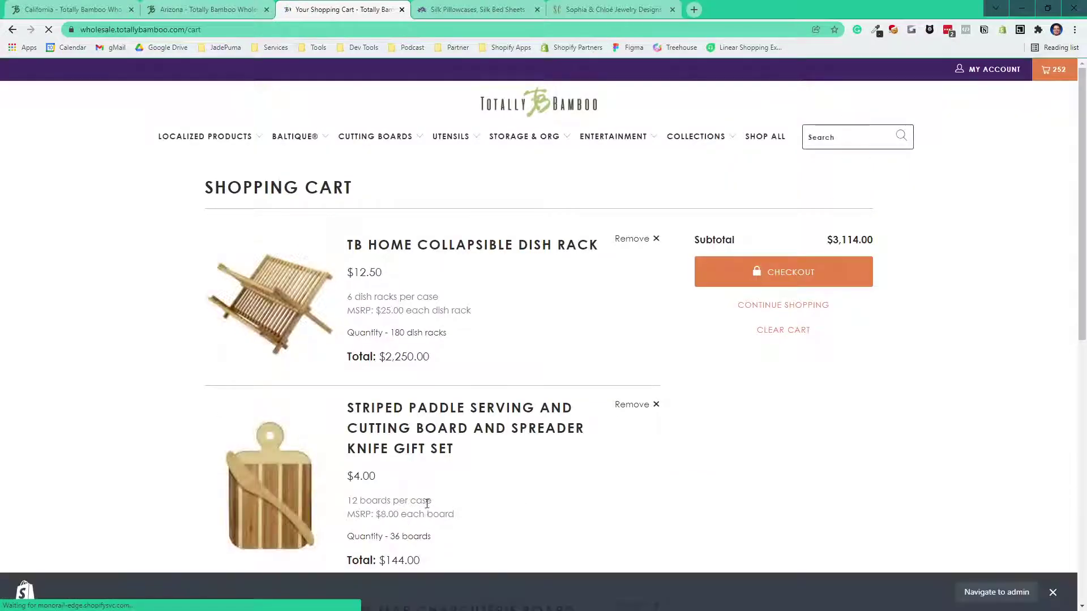
{"action": "scroll", "coordinate": [442, 475], "scroll_direction": "down", "scroll_amount": 2}
{"action": "scroll", "coordinate": [430, 324], "scroll_direction": "down", "scroll_amount": 1}
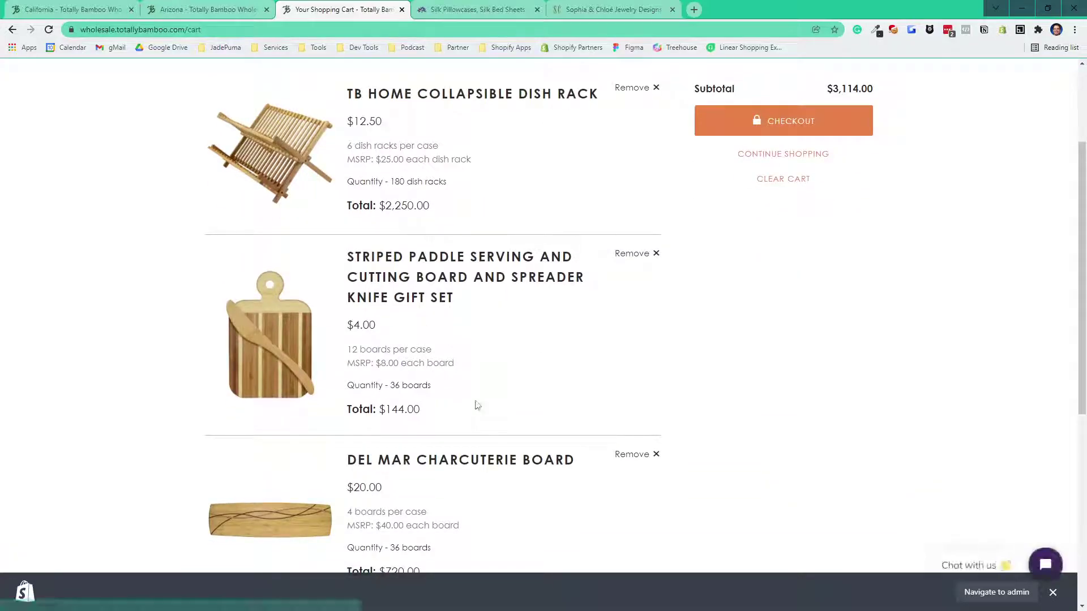
{"action": "scroll", "coordinate": [441, 306], "scroll_direction": "down", "scroll_amount": 2}
{"action": "scroll", "coordinate": [527, 433], "scroll_direction": "down", "scroll_amount": 1}
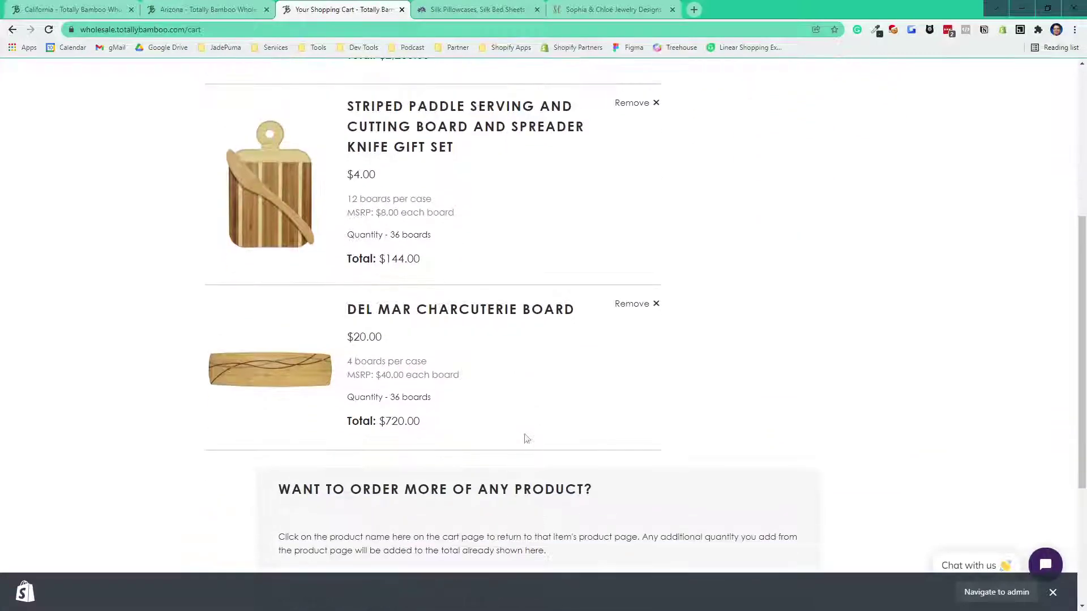
{"action": "scroll", "coordinate": [526, 434], "scroll_direction": "up", "scroll_amount": 3}
{"action": "scroll", "coordinate": [526, 429], "scroll_direction": "up", "scroll_amount": 3}
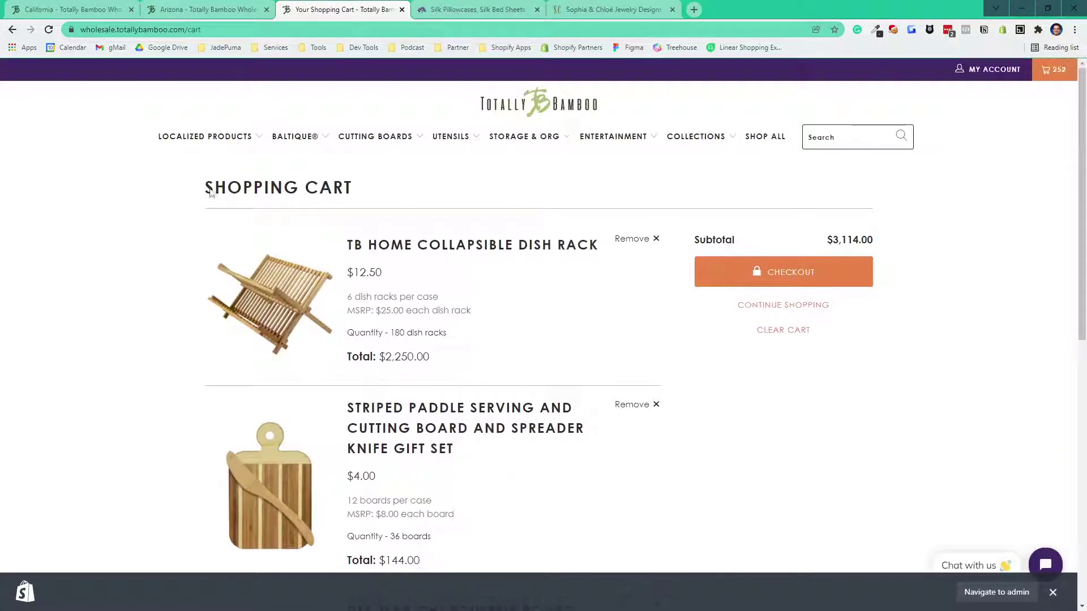
Add another 180 collapsible dish racks and proceed to checkout totalling $5,364.00
{"action": "left_click", "coordinate": [13, 29]}
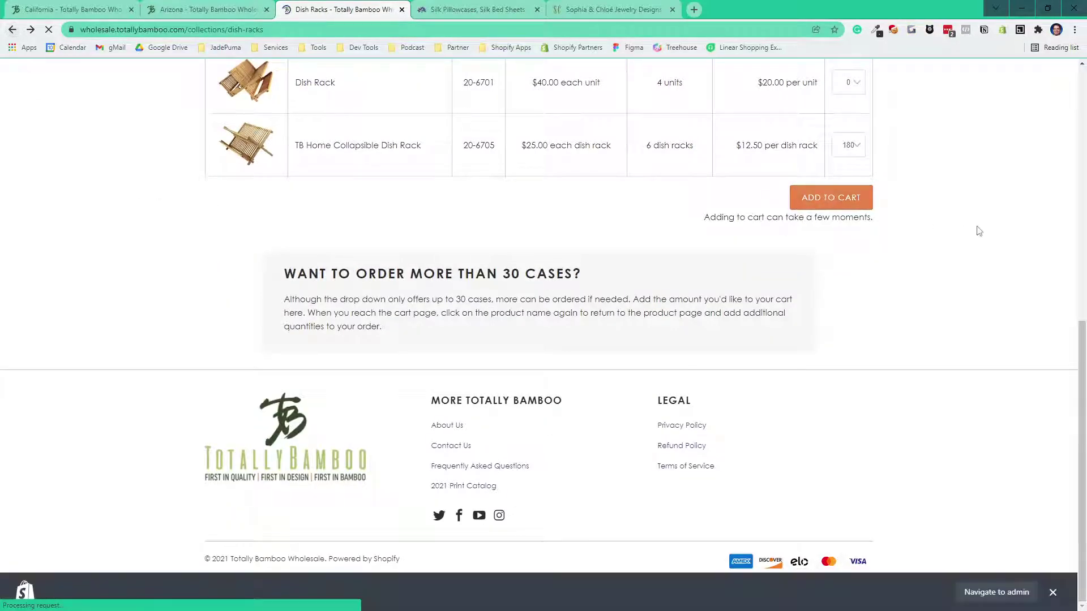
{"action": "left_click", "coordinate": [830, 197]}
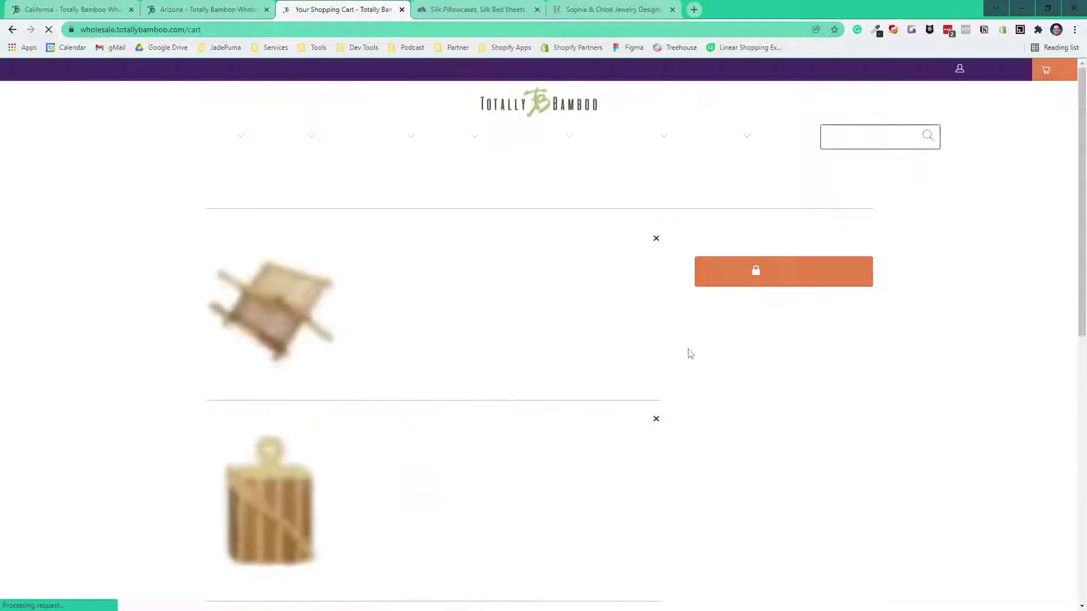
{"action": "scroll", "coordinate": [690, 355], "scroll_direction": "down", "scroll_amount": 5}
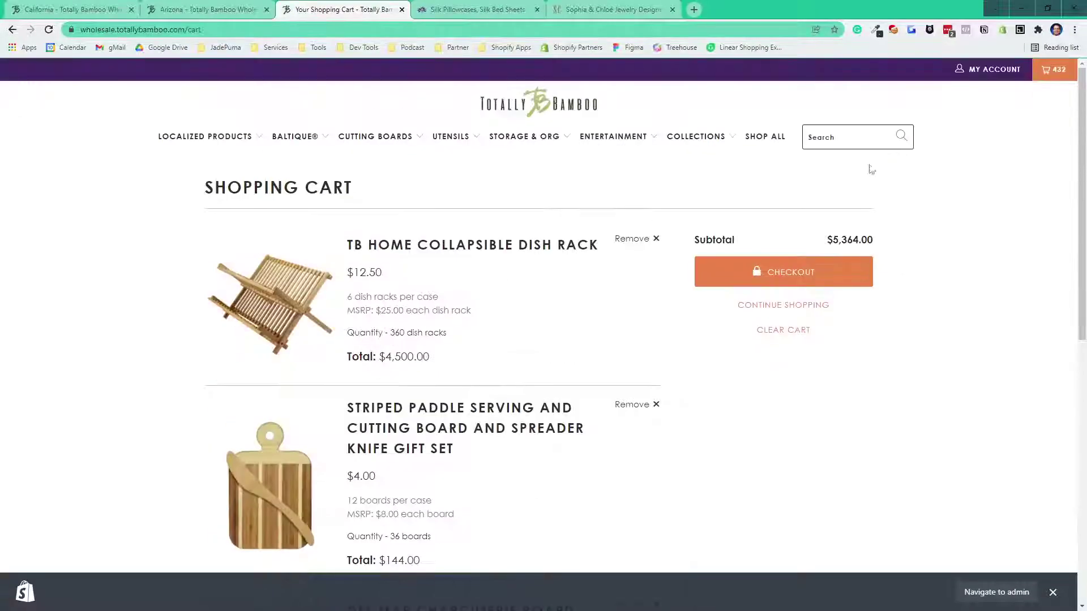
{"action": "left_click", "coordinate": [805, 272]}
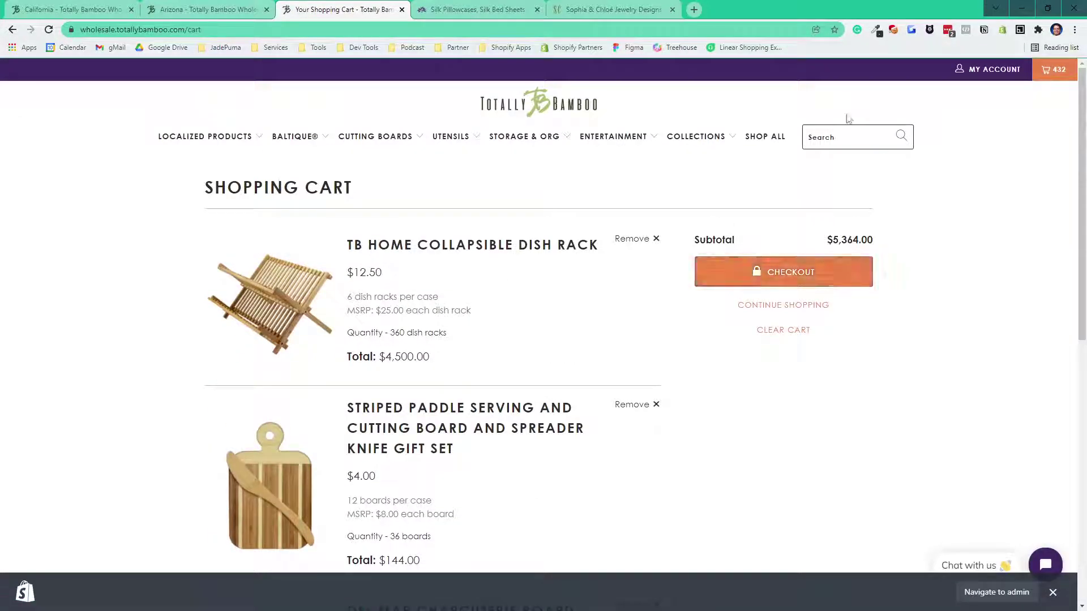
{"action": "left_click", "coordinate": [784, 272]}
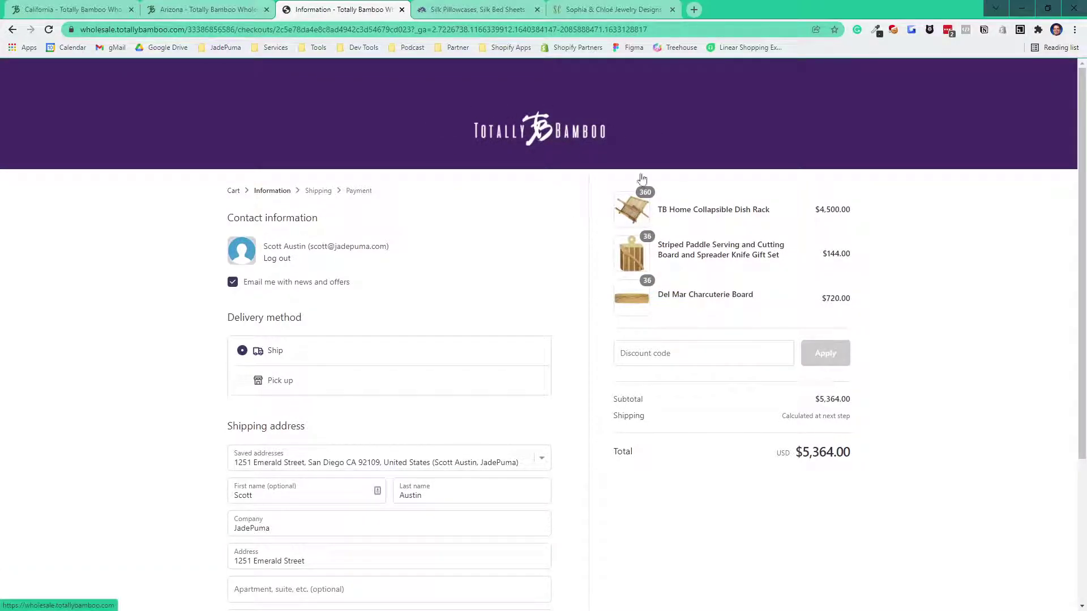
{"action": "scroll", "coordinate": [655, 262], "scroll_direction": "down", "scroll_amount": 1}
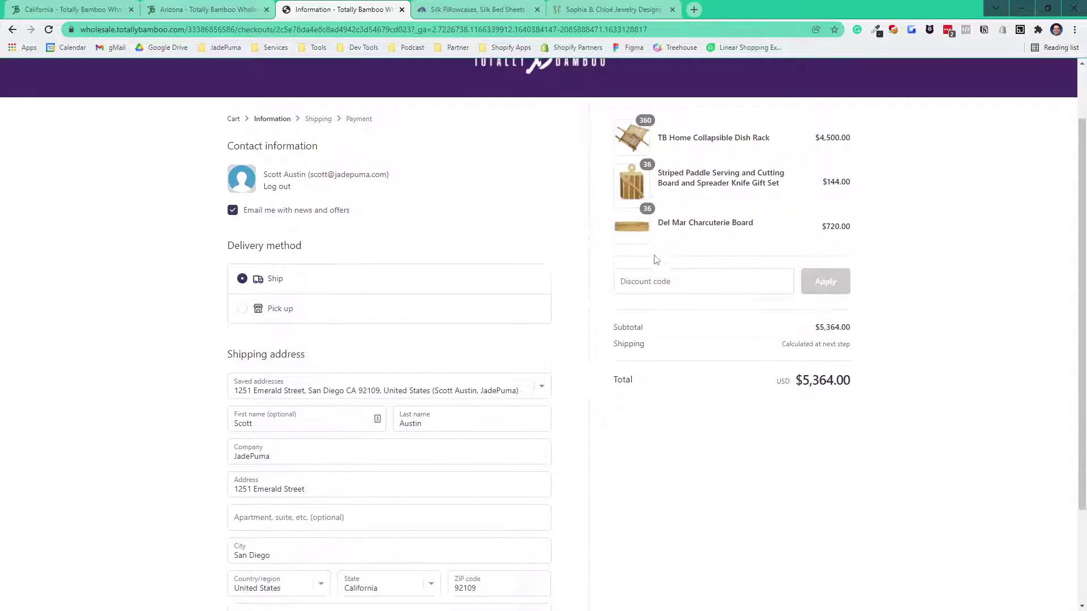
{"action": "scroll", "coordinate": [535, 153], "scroll_direction": "up", "scroll_amount": 1}
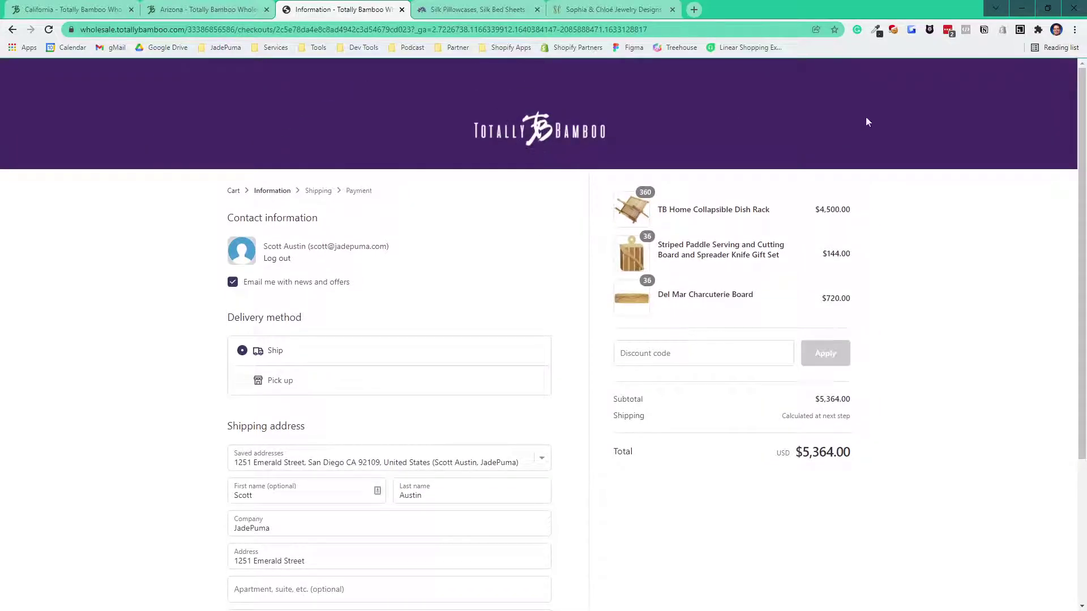
{"action": "scroll", "coordinate": [677, 330], "scroll_direction": "down", "scroll_amount": 1}
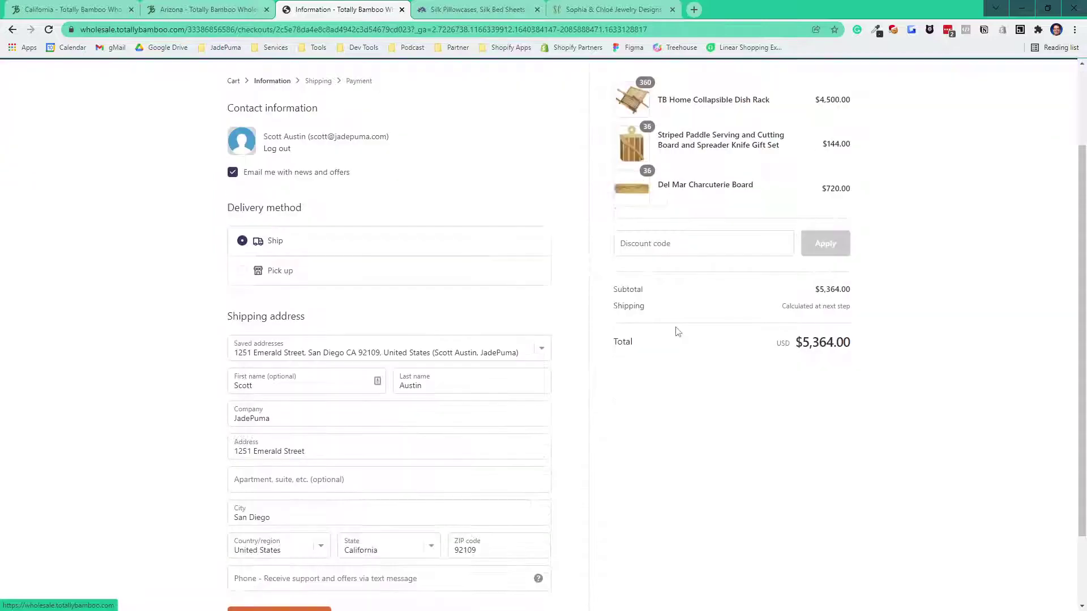
{"action": "scroll", "coordinate": [677, 331], "scroll_direction": "down", "scroll_amount": 1}
{"action": "scroll", "coordinate": [458, 237], "scroll_direction": "up", "scroll_amount": 3}
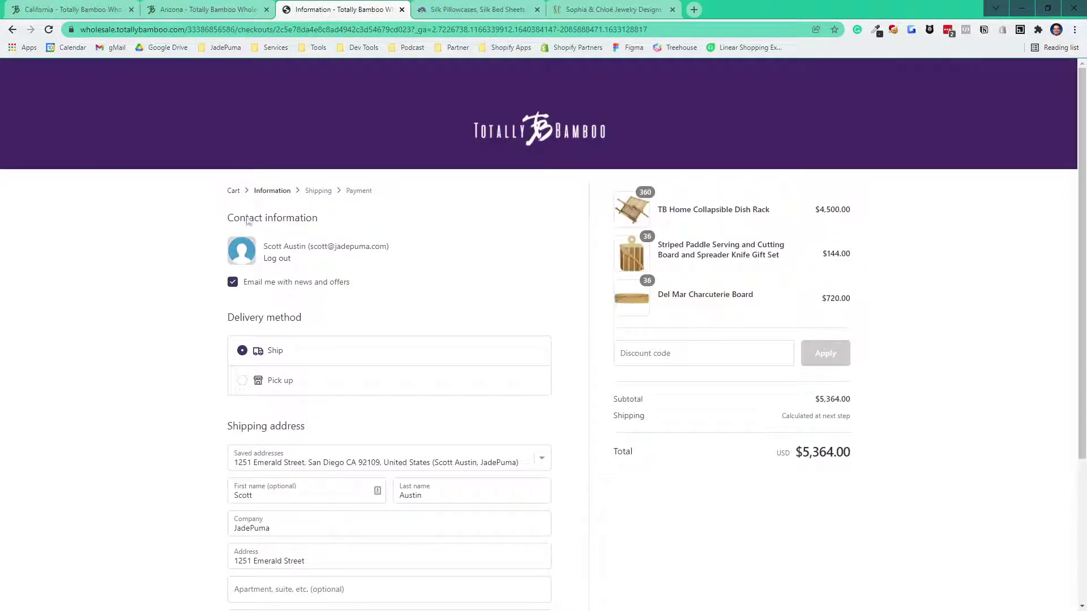
Leave checkout for the cart, then browse through Cutting Boards to Storage & Organization
{"action": "left_click", "coordinate": [232, 192]}
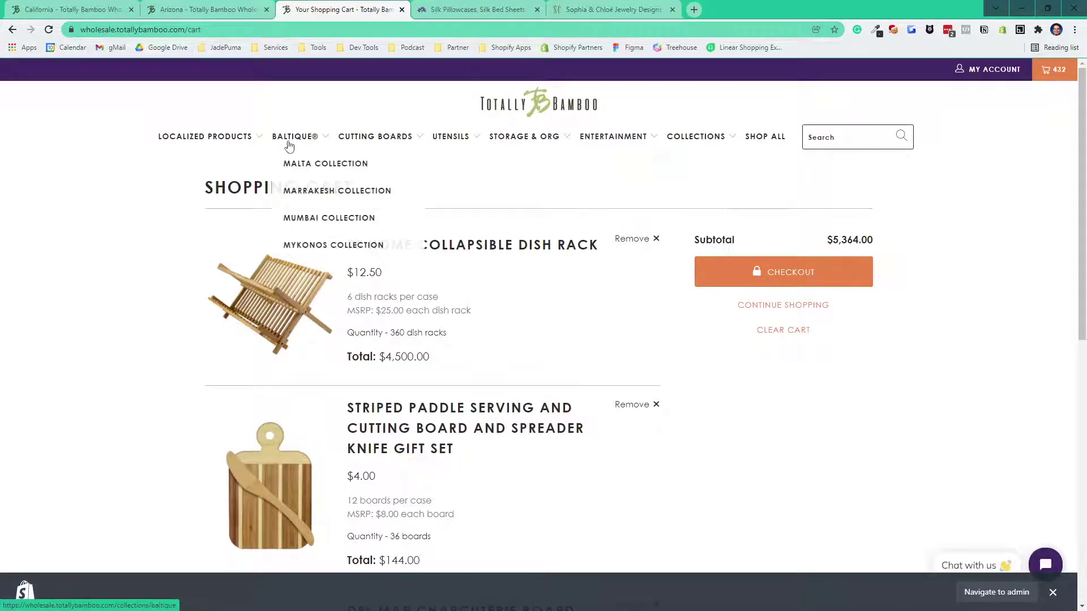
{"action": "left_click", "coordinate": [385, 138]}
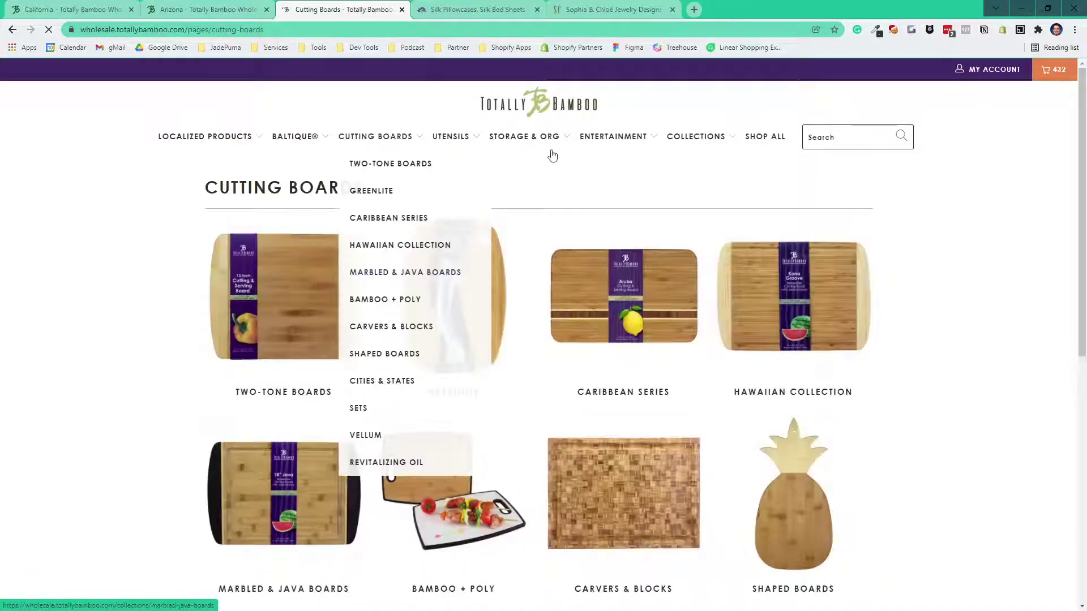
{"action": "left_click", "coordinate": [524, 137]}
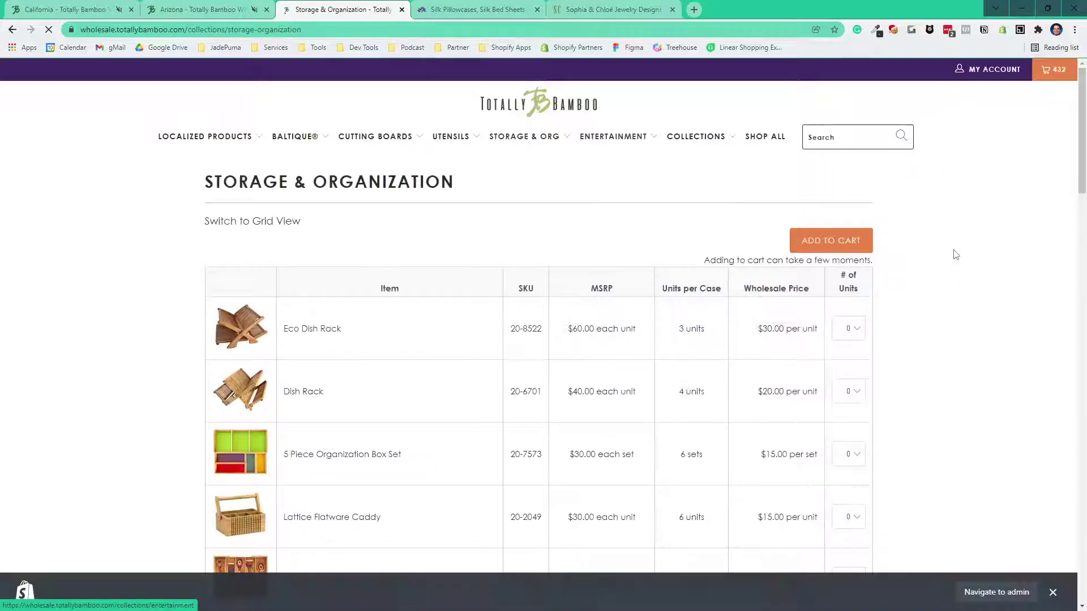
{"action": "scroll", "coordinate": [892, 419], "scroll_direction": "down", "scroll_amount": 3}
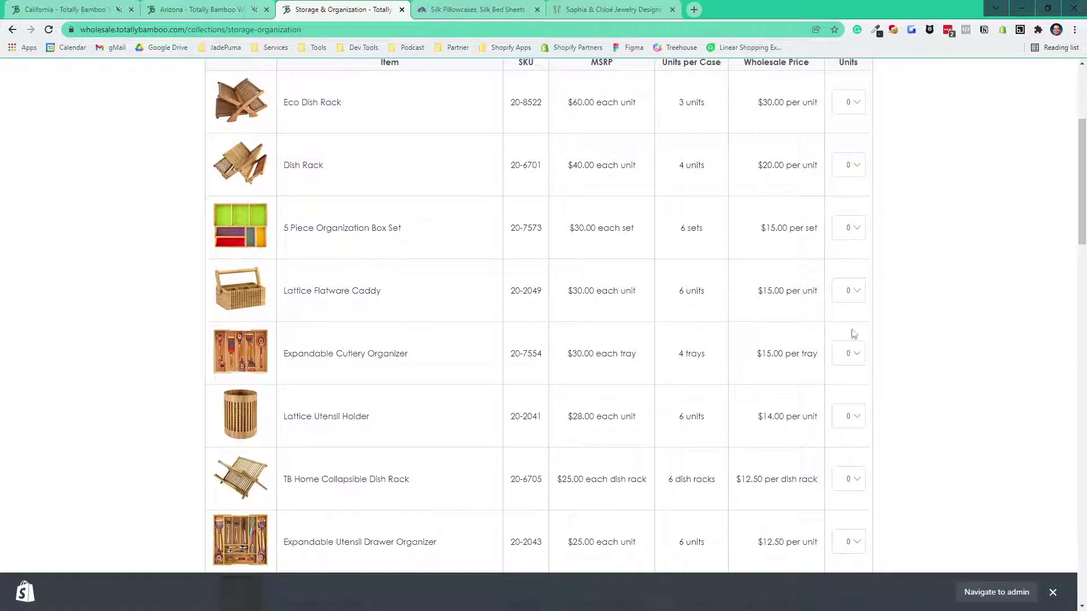
{"action": "scroll", "coordinate": [536, 280], "scroll_direction": "up", "scroll_amount": 4}
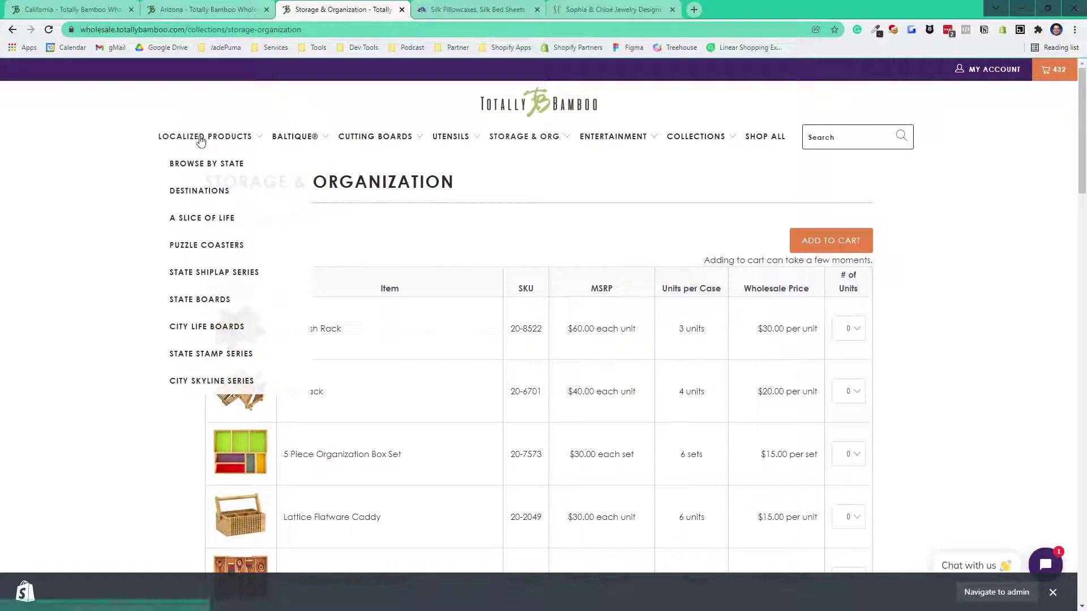
{"action": "mouse_move", "coordinate": [205, 136]}
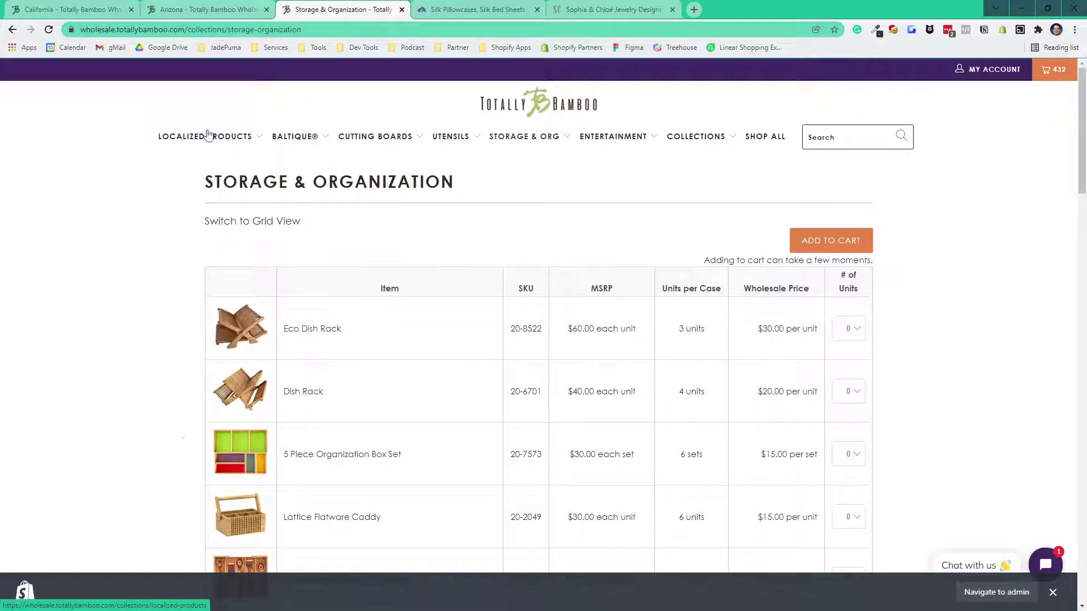
Open the Puzzle Coasters state sets at $7.50 each and the Florida Puzzle coaster details
{"action": "left_click", "coordinate": [202, 245]}
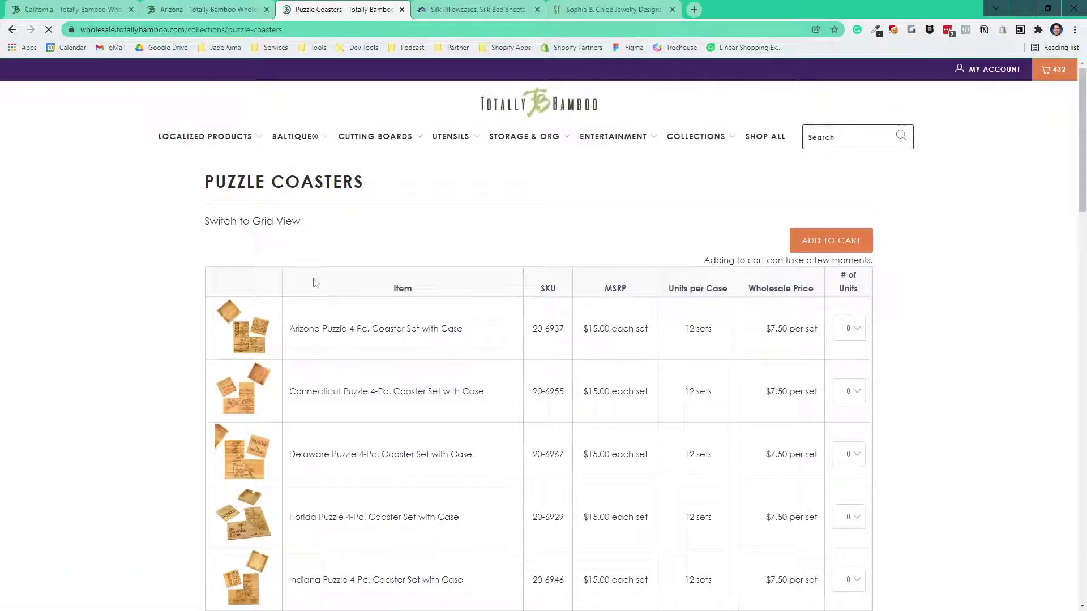
{"action": "scroll", "coordinate": [329, 134], "scroll_direction": "down", "scroll_amount": 3}
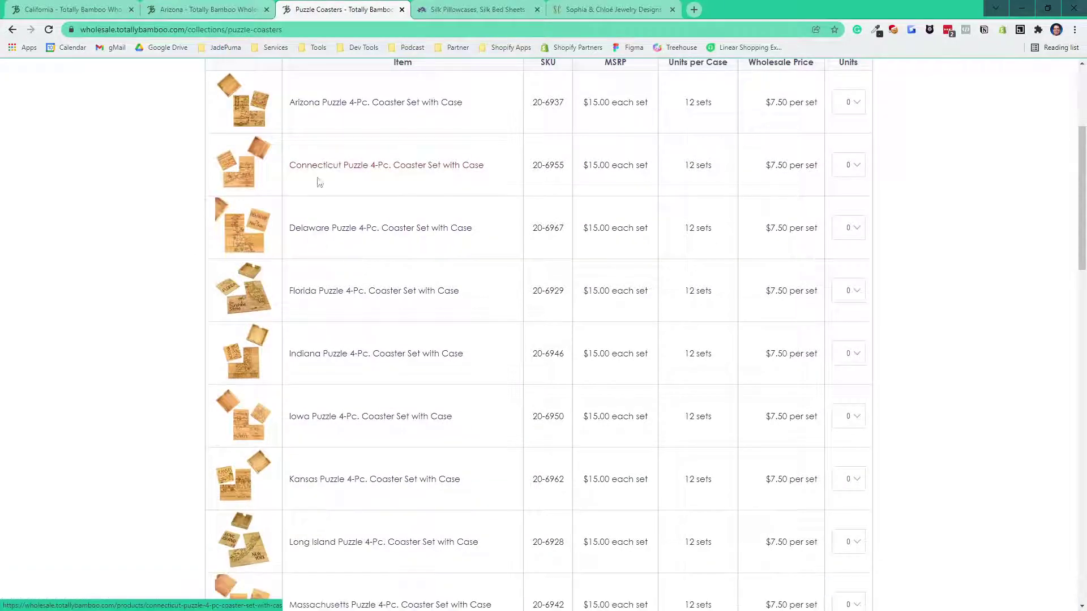
{"action": "left_click", "coordinate": [307, 295]}
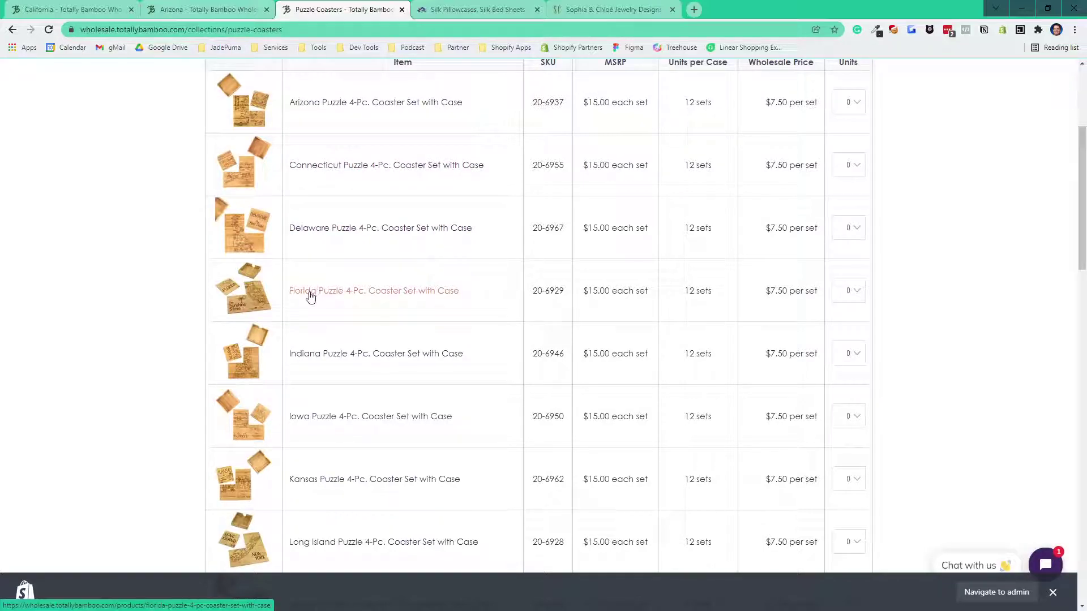
{"action": "scroll", "coordinate": [310, 295], "scroll_direction": "up", "scroll_amount": 8}
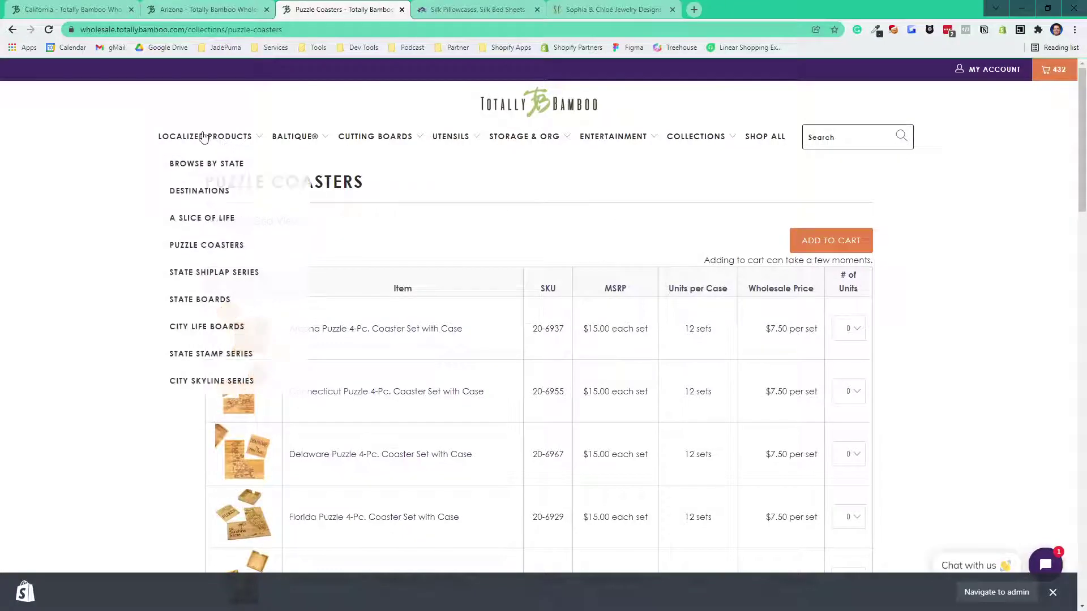
Go to Browse By State and pick the Arkansas tile
{"action": "left_click", "coordinate": [204, 165]}
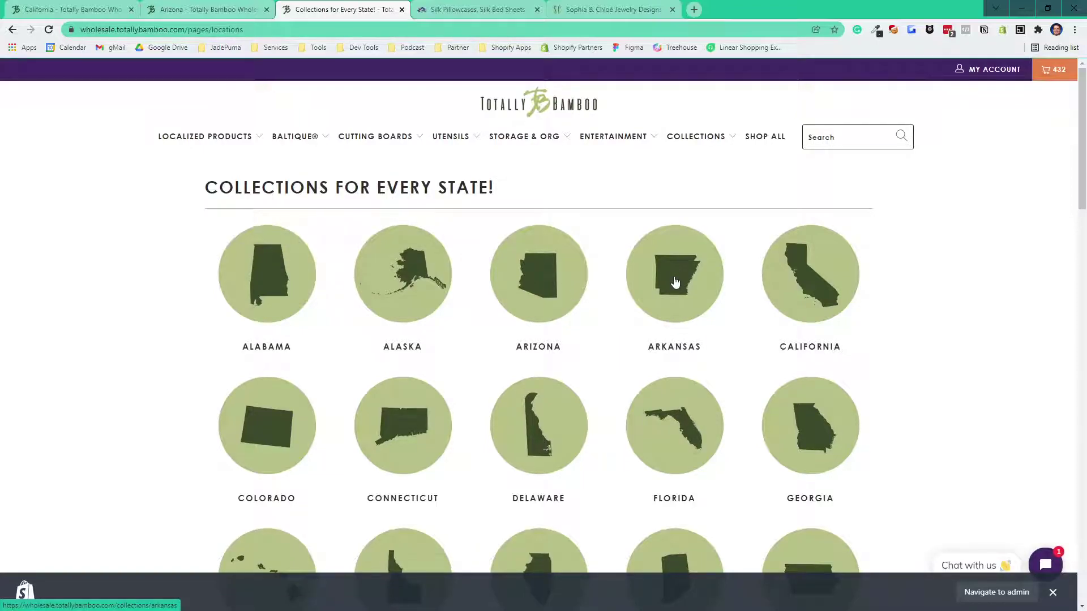
{"action": "left_click", "coordinate": [675, 282]}
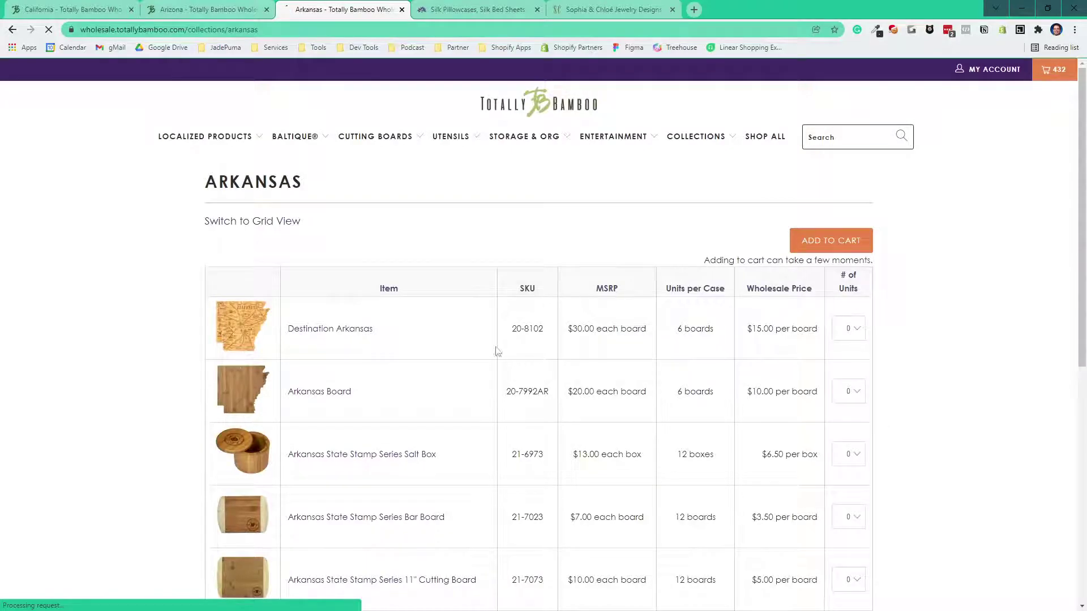
{"action": "scroll", "coordinate": [403, 365], "scroll_direction": "down", "scroll_amount": 2}
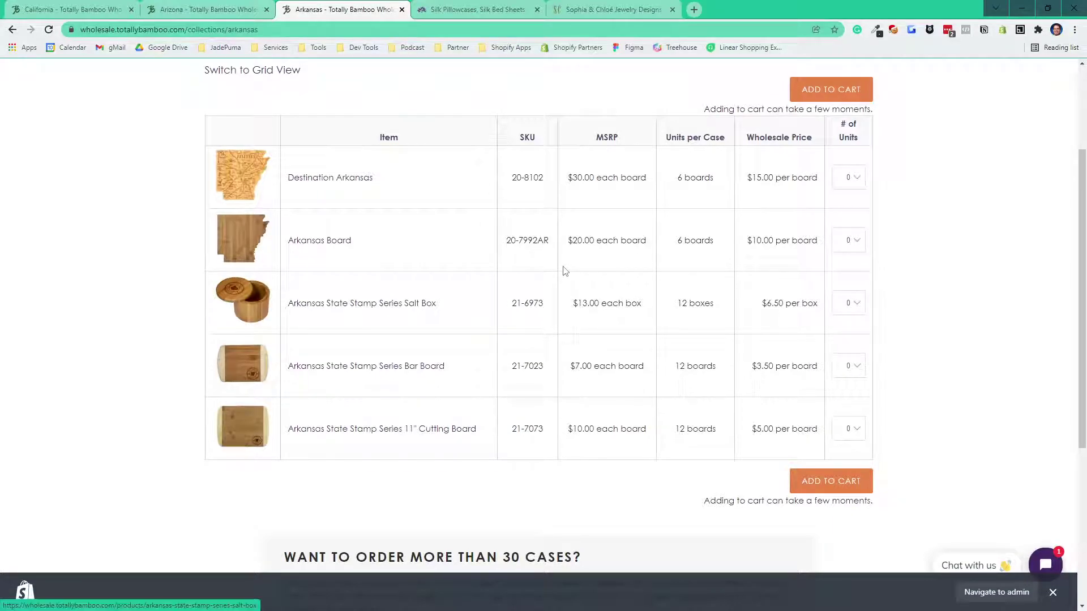
{"action": "scroll", "coordinate": [450, 308], "scroll_direction": "down", "scroll_amount": 3}
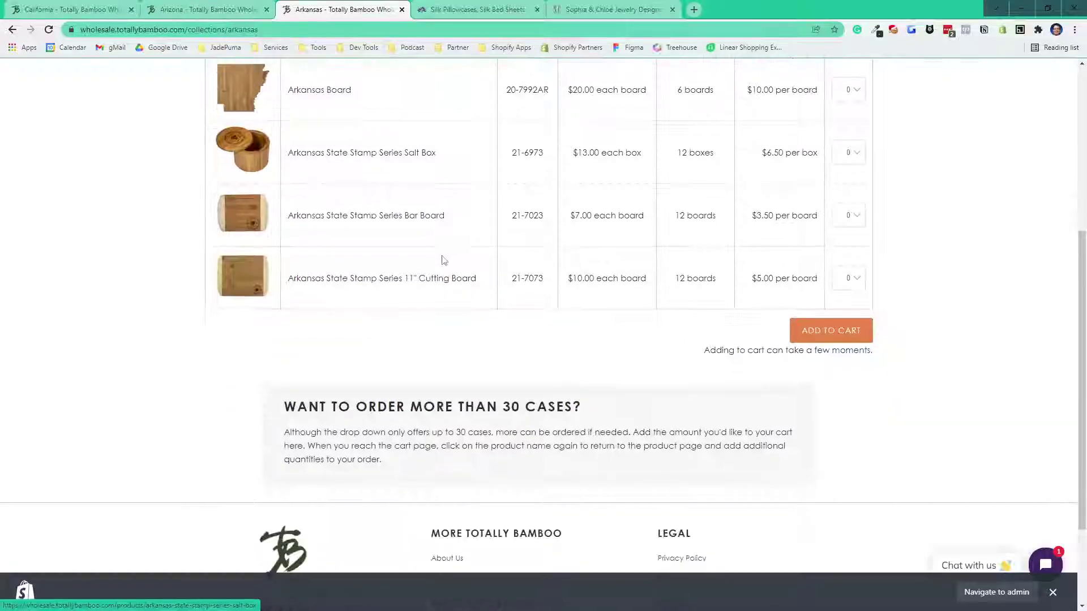
{"action": "scroll", "coordinate": [439, 277], "scroll_direction": "up", "scroll_amount": 6}
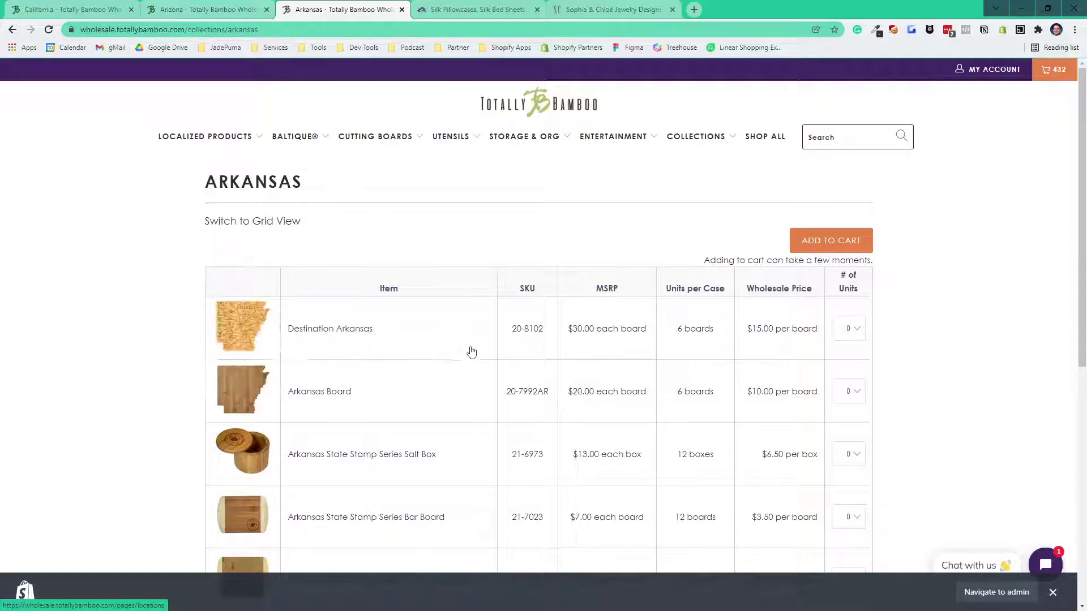
{"action": "scroll", "coordinate": [478, 344], "scroll_direction": "down", "scroll_amount": 10}
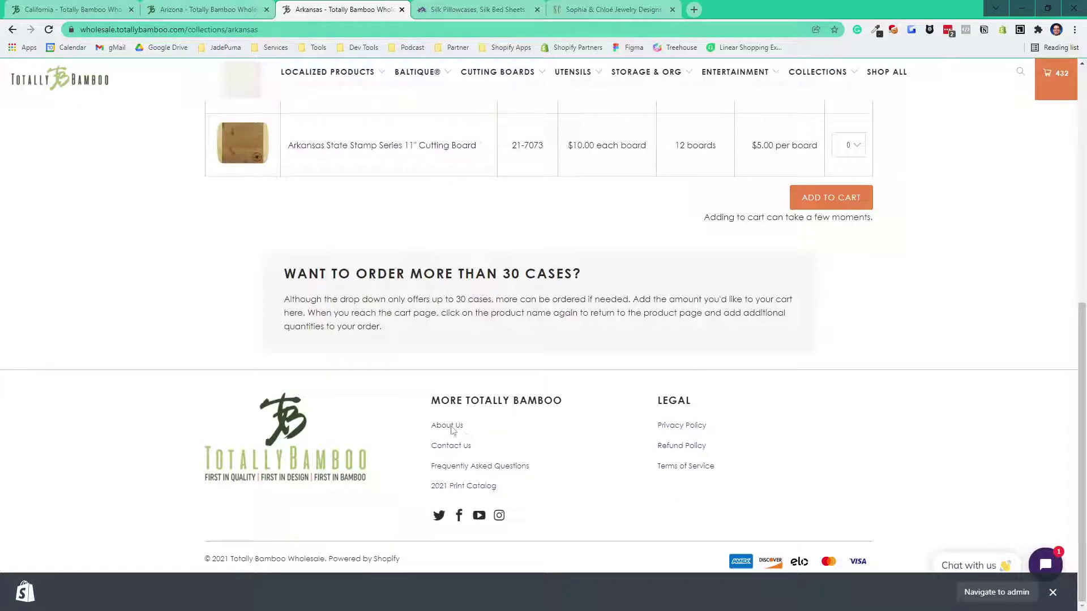
Open the About Us page with the founders' story and workshop photos
{"action": "left_click", "coordinate": [443, 429]}
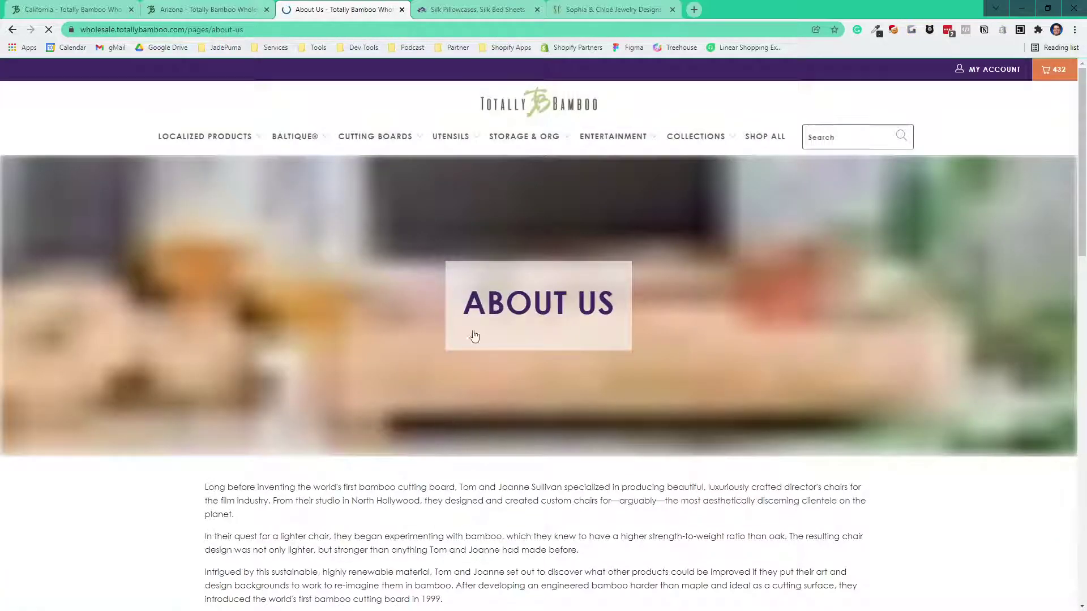
{"action": "scroll", "coordinate": [543, 340], "scroll_direction": "down", "scroll_amount": 5}
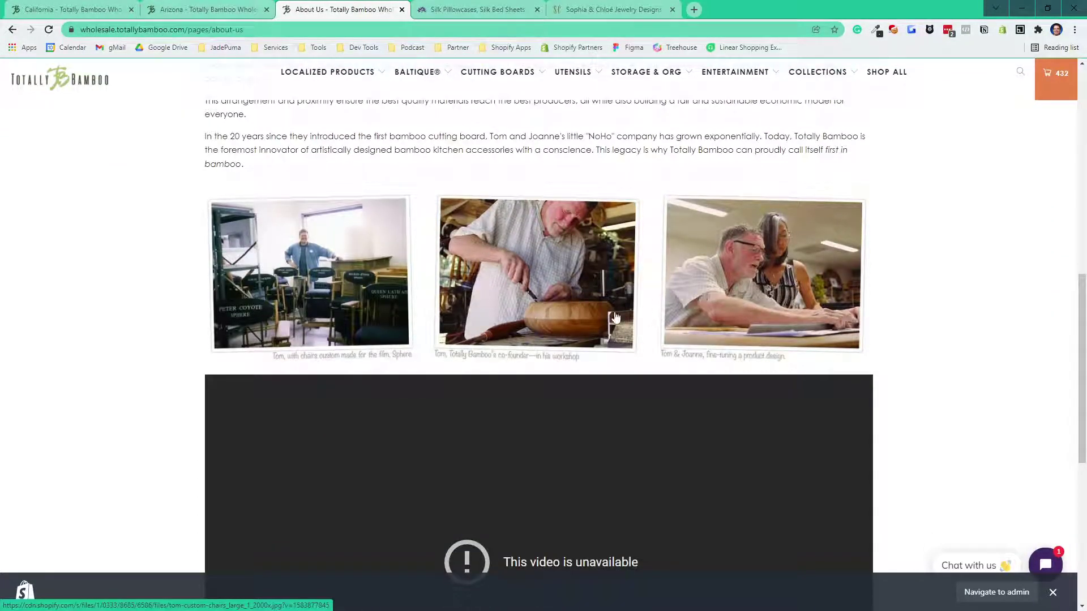
{"action": "scroll", "coordinate": [582, 309], "scroll_direction": "down", "scroll_amount": 5}
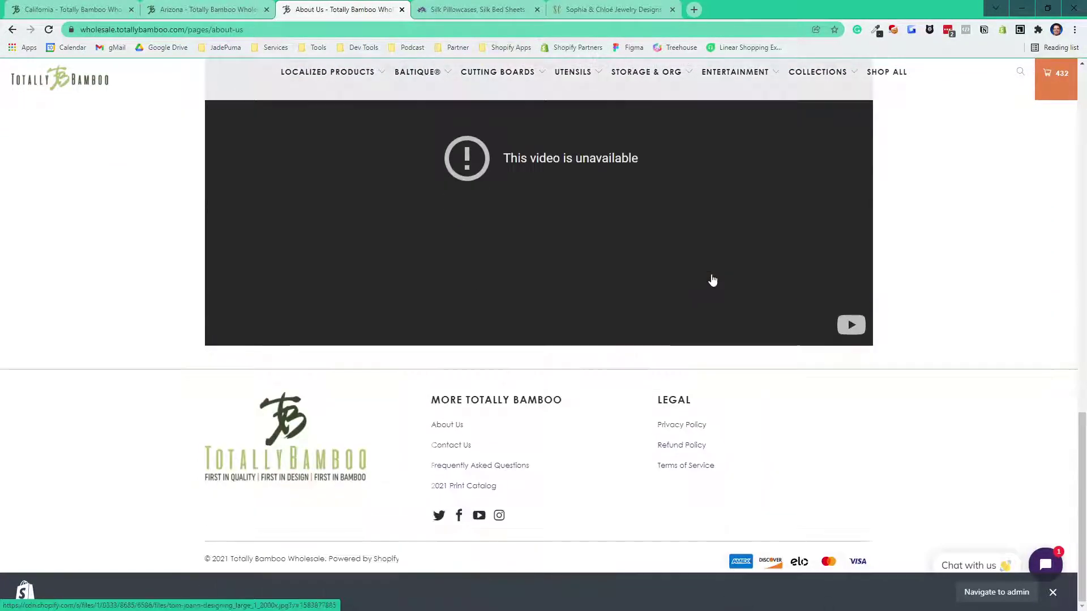
Open the Contact Us page with its Get In Touch form and FAQ
{"action": "left_click", "coordinate": [449, 445]}
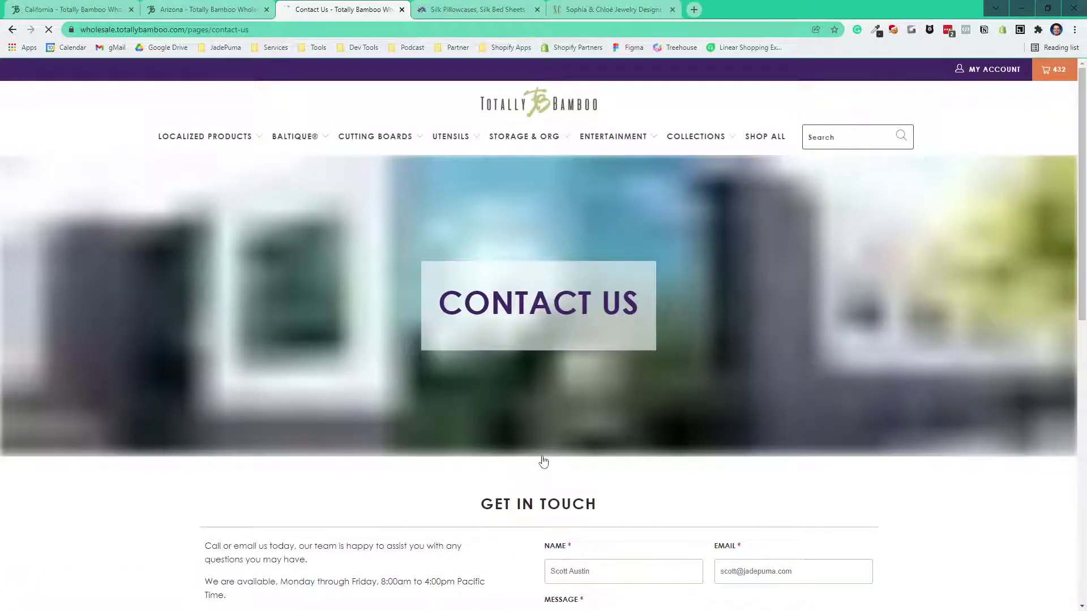
{"action": "scroll", "coordinate": [544, 458], "scroll_direction": "down", "scroll_amount": 3}
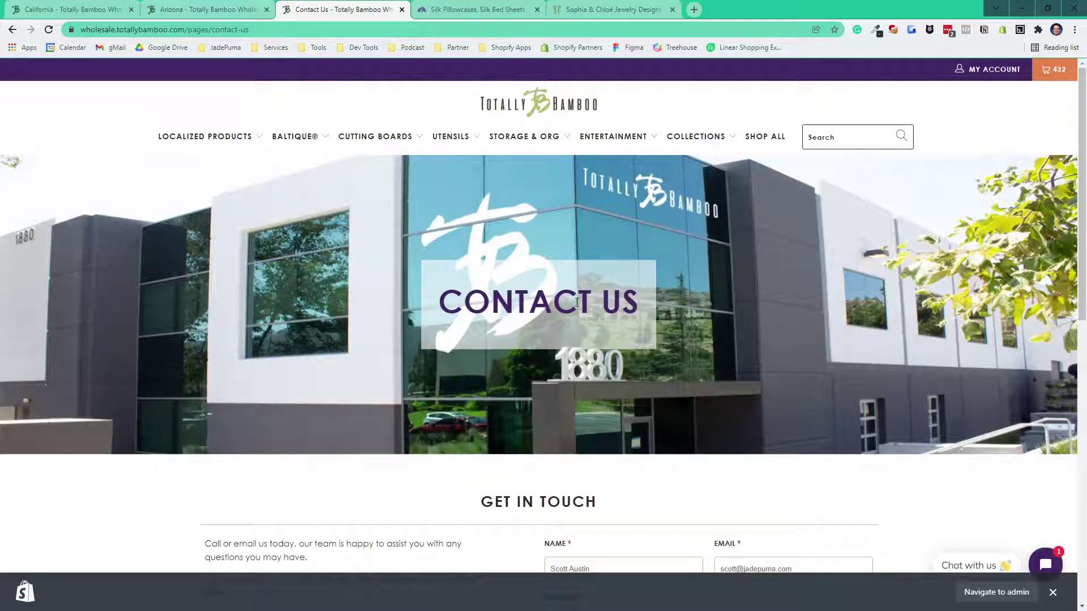
{"action": "scroll", "coordinate": [635, 299], "scroll_direction": "down", "scroll_amount": 1}
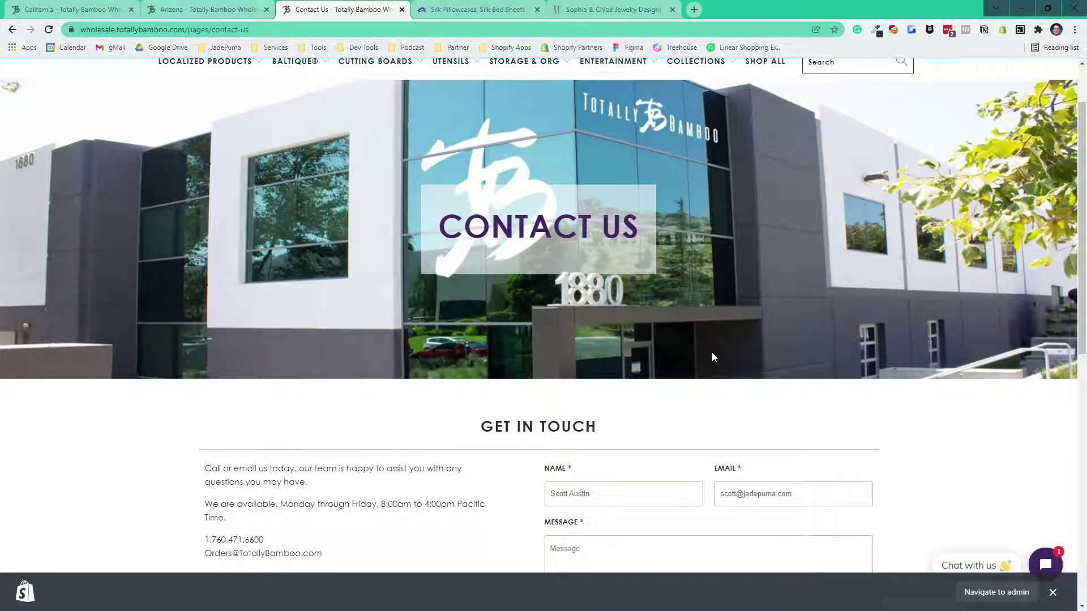
{"action": "scroll", "coordinate": [704, 349], "scroll_direction": "down", "scroll_amount": 5}
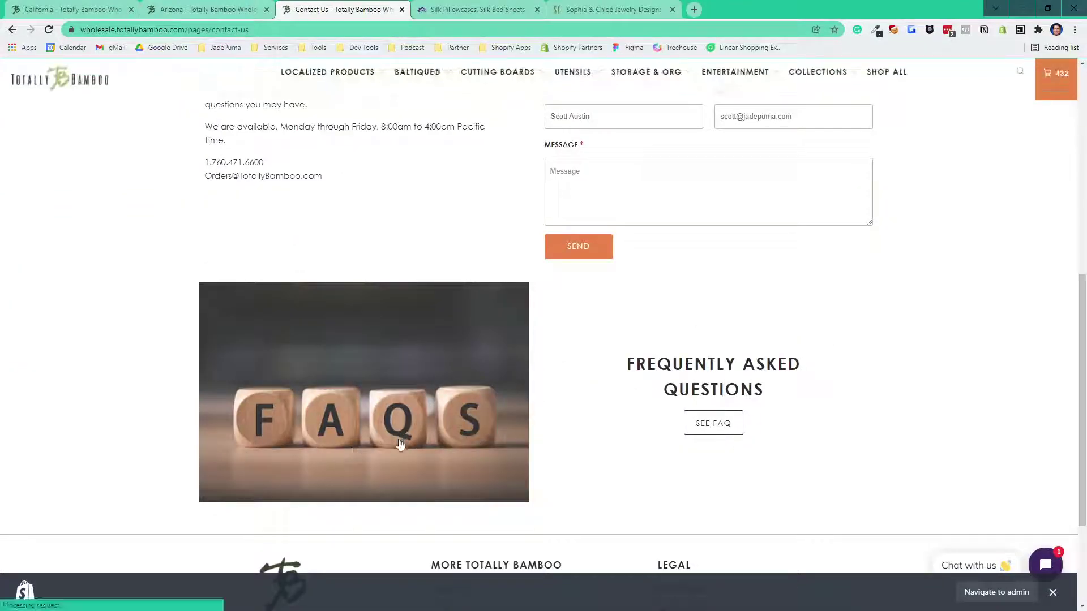
{"action": "scroll", "coordinate": [704, 349], "scroll_direction": "down", "scroll_amount": 3}
Open Totally Bamboo's 2021 print catalog from the footer
{"action": "left_click", "coordinate": [452, 488]}
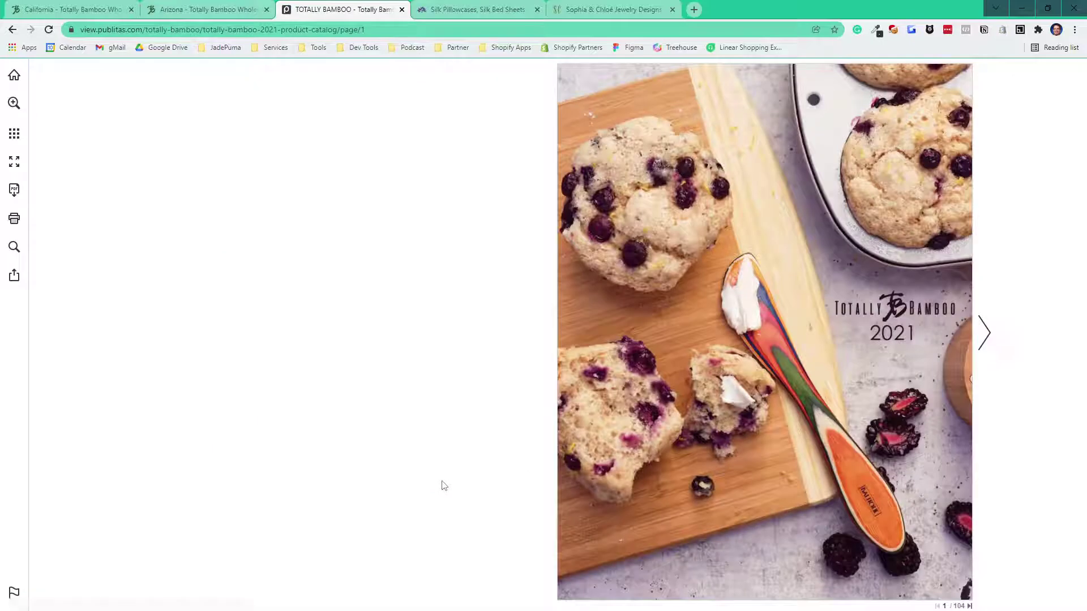
Turn the 2021 catalog flipbook from its cover to pages 2–3
{"action": "left_click", "coordinate": [983, 334]}
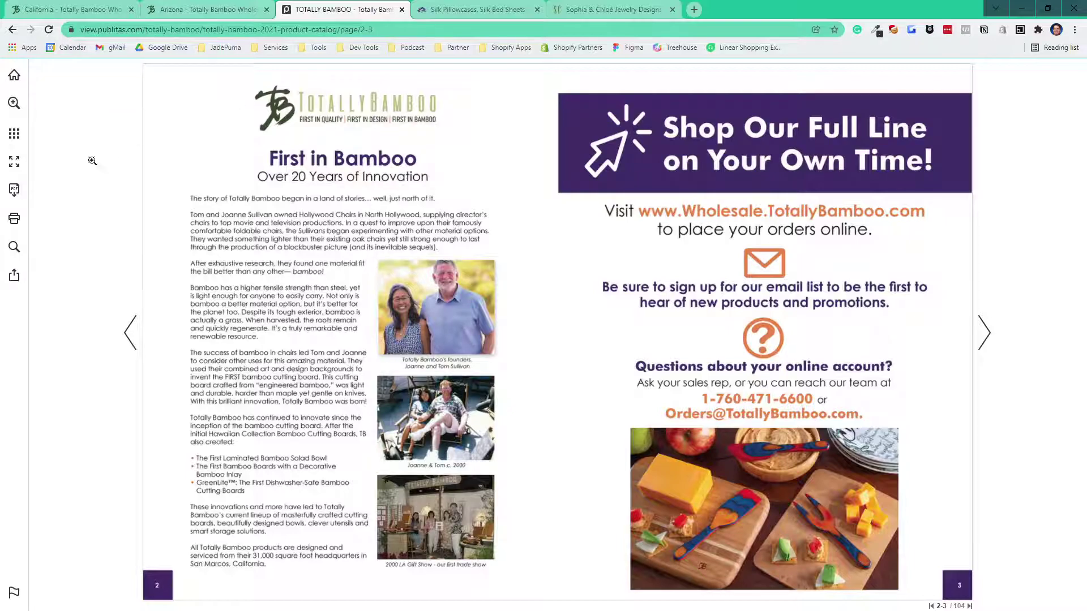
From the Arizona tab, return to the Totally Bamboo home page's Shop By Category grid
{"action": "left_click", "coordinate": [207, 9]}
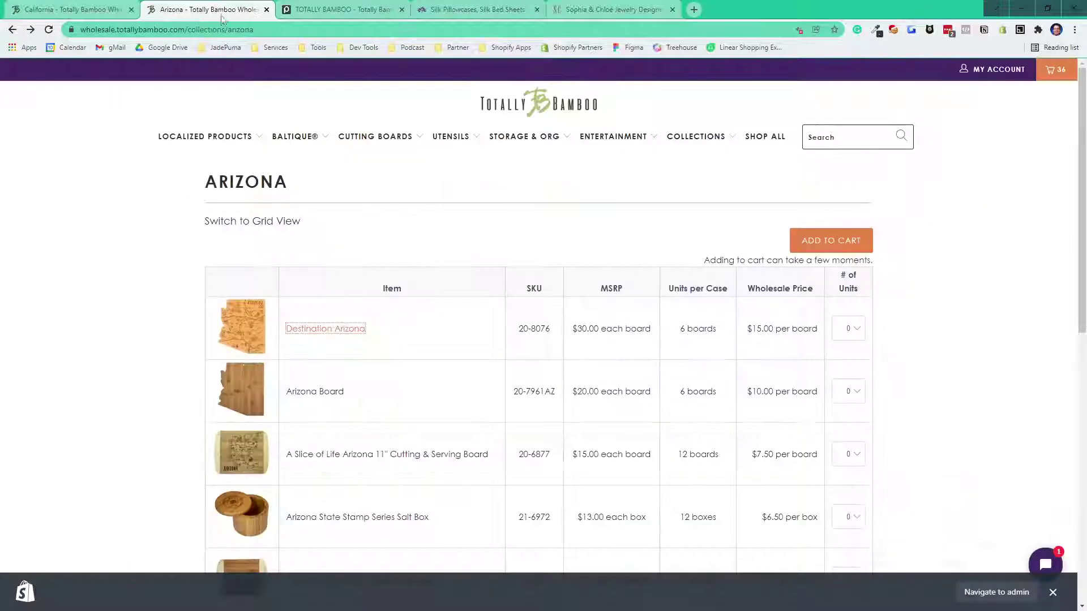
{"action": "left_click", "coordinate": [527, 106]}
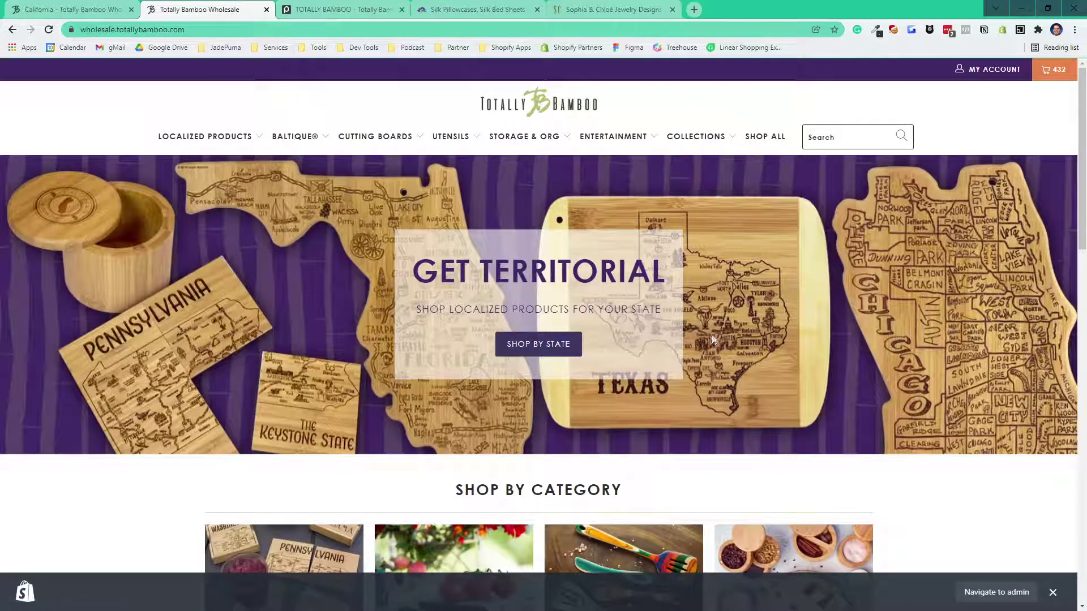
{"action": "scroll", "coordinate": [740, 340], "scroll_direction": "down", "scroll_amount": 4}
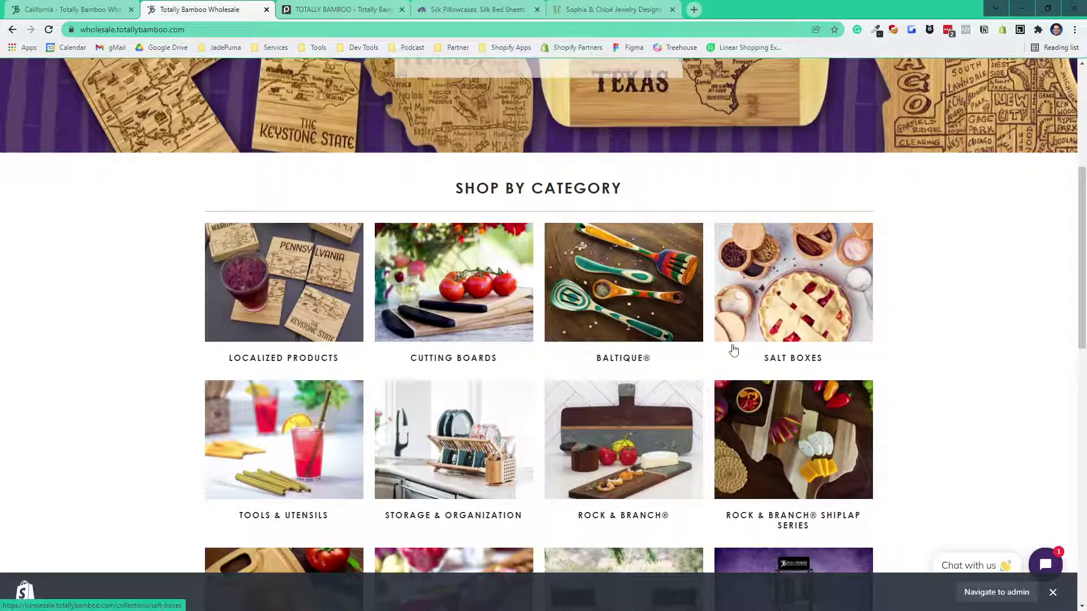
{"action": "scroll", "coordinate": [732, 346], "scroll_direction": "down", "scroll_amount": 3}
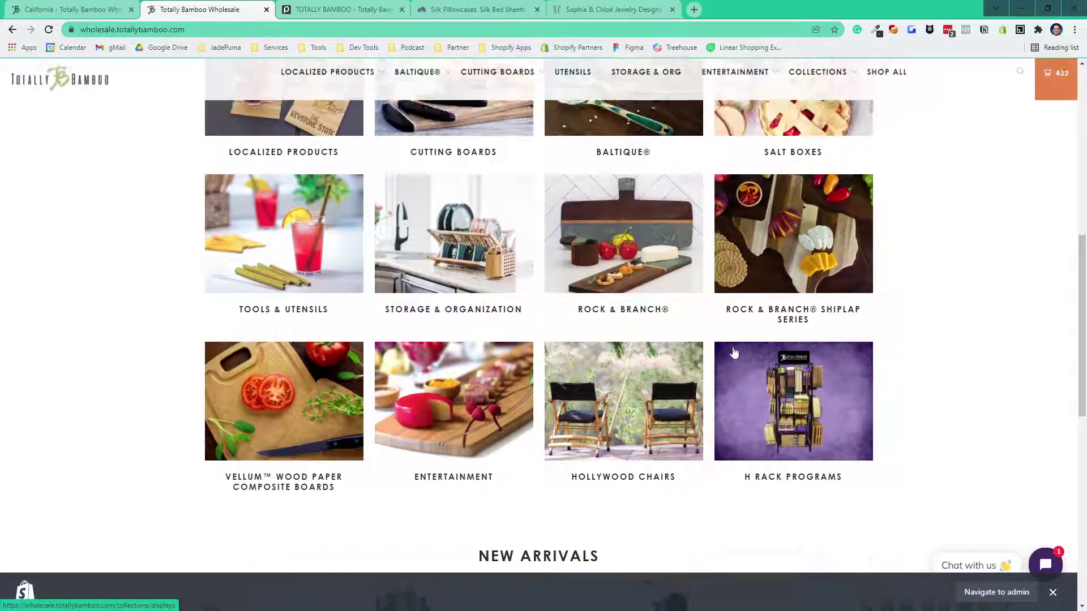